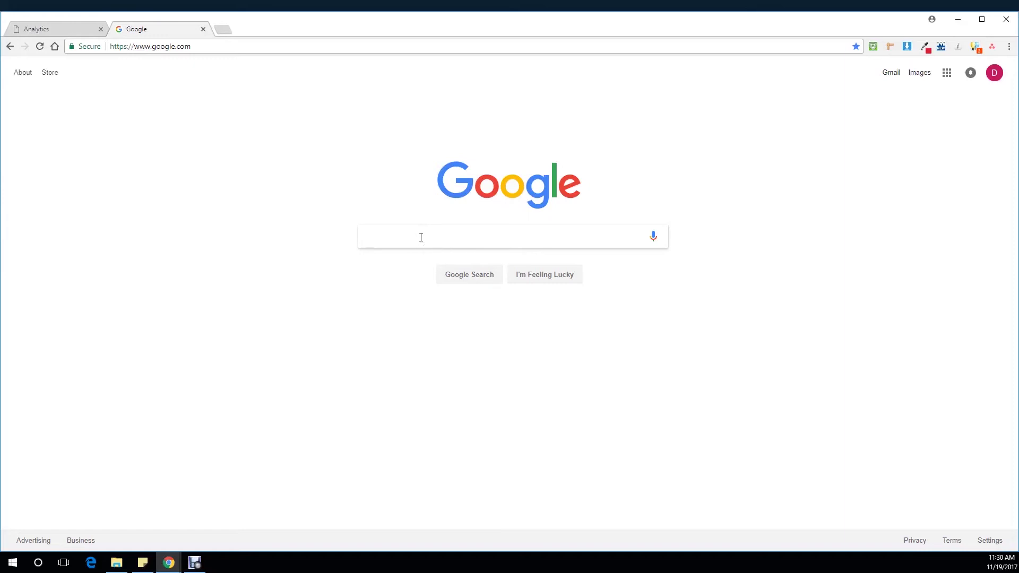
- Search Google for 'google analytics' and open the official Google Analytics site
text(google an)
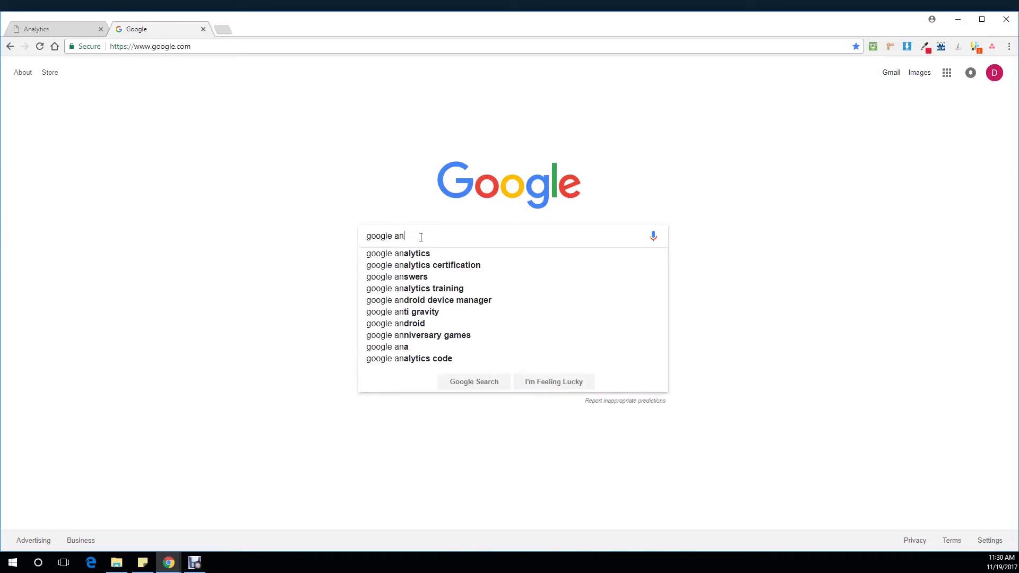
key(Down)
key(Return)
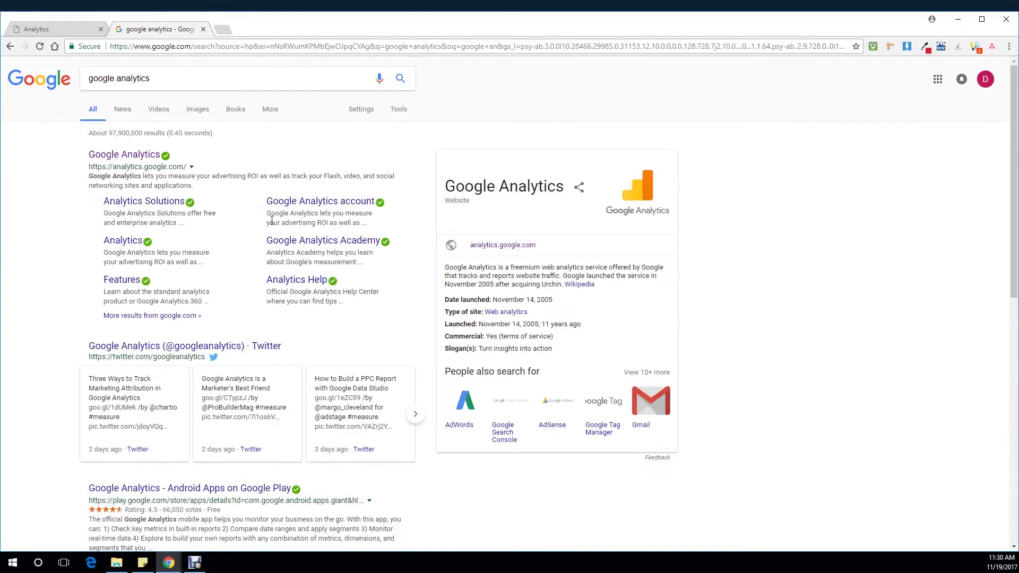
click(110, 158)
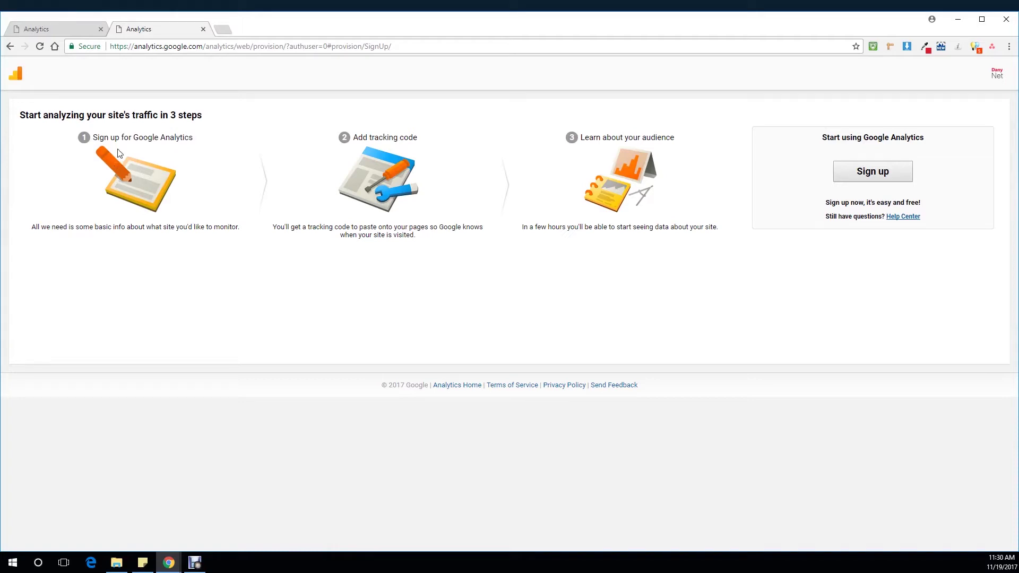
- Start a new Analytics account, entering an account name and the website name Dany.Net
click(847, 174)
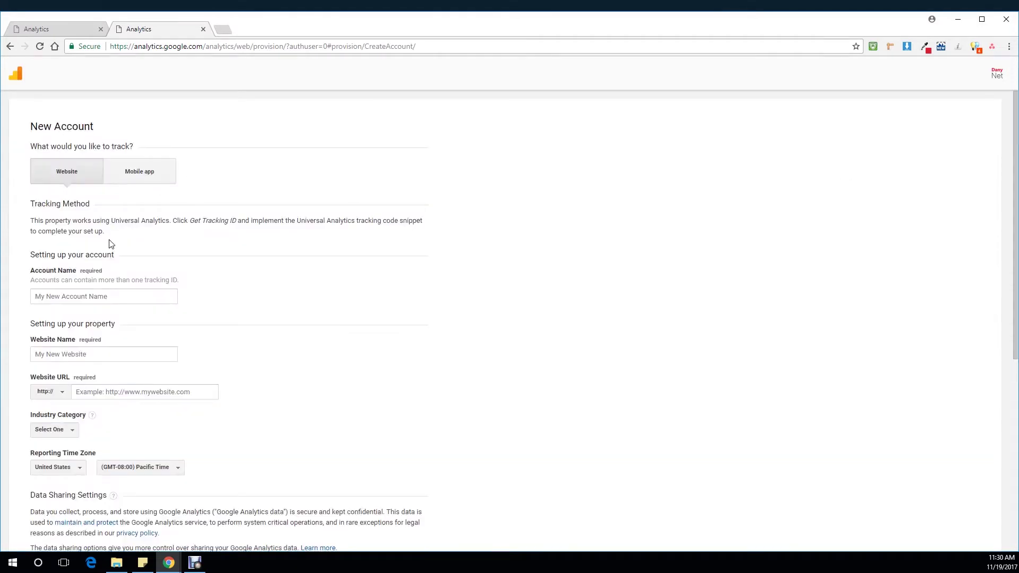
scroll(58, 250, down, 1)
click(46, 243)
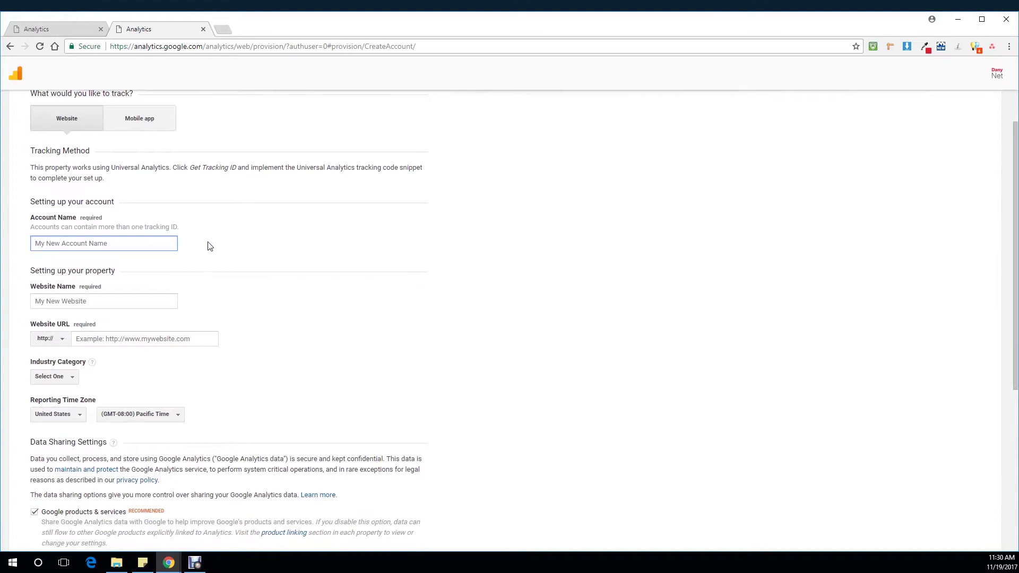
text(Dany.Net)
click(94, 301)
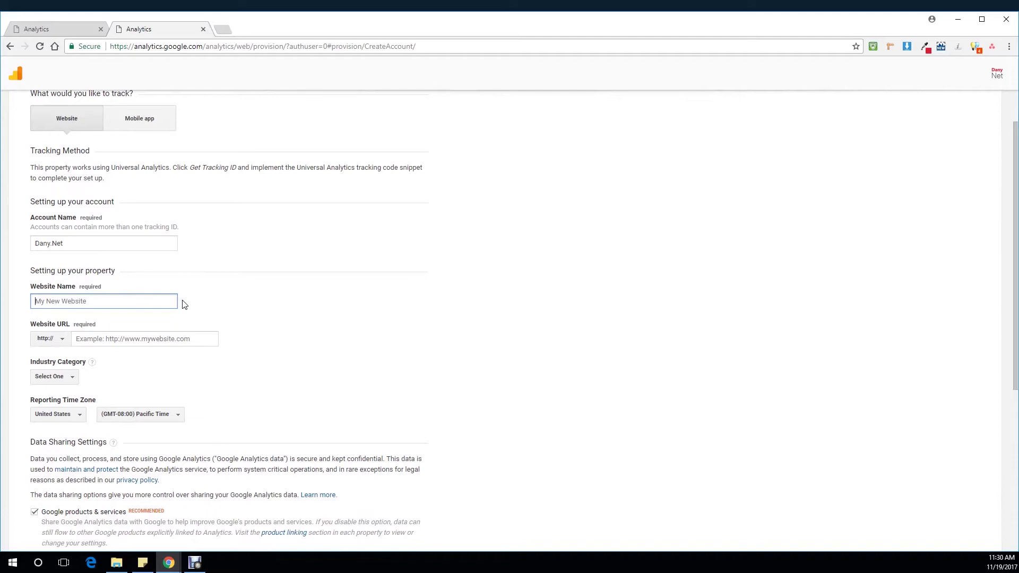
text(Dany.Net)
click(63, 243)
drag(63, 243, 31, 243)
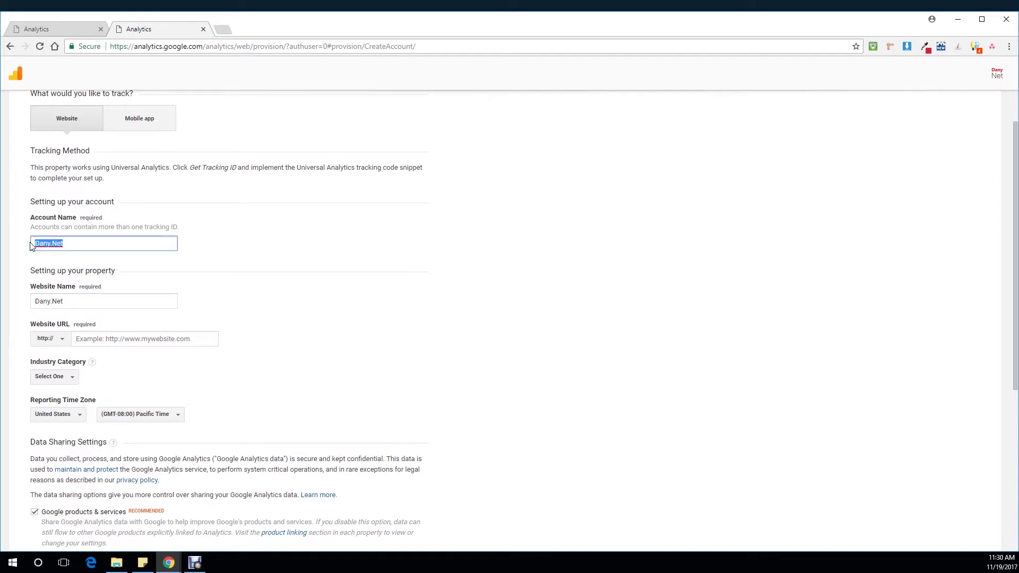
key(BackSpace)
text(Dany)
scroll(64, 238, down, 2)
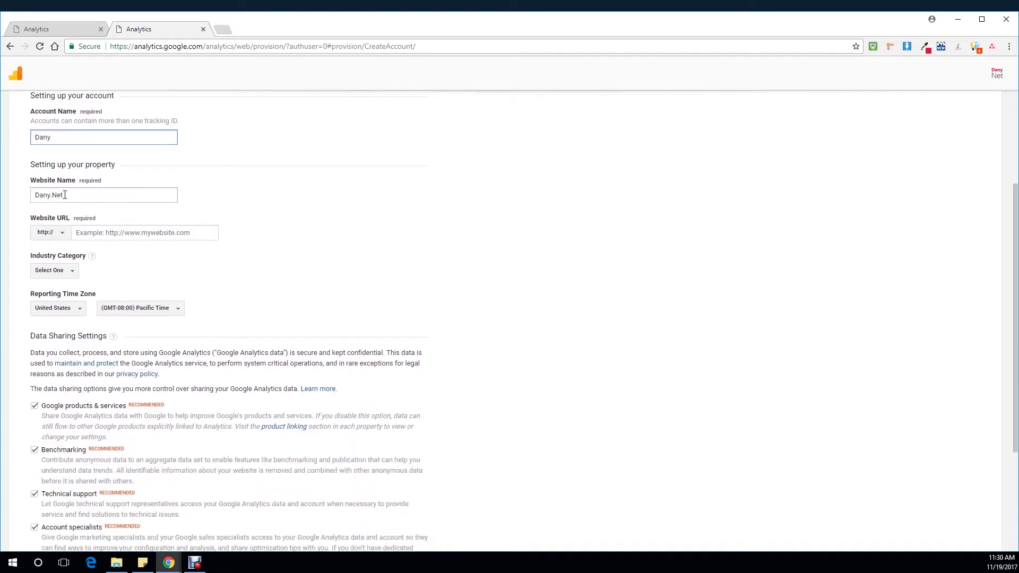
click(58, 237)
click(58, 237)
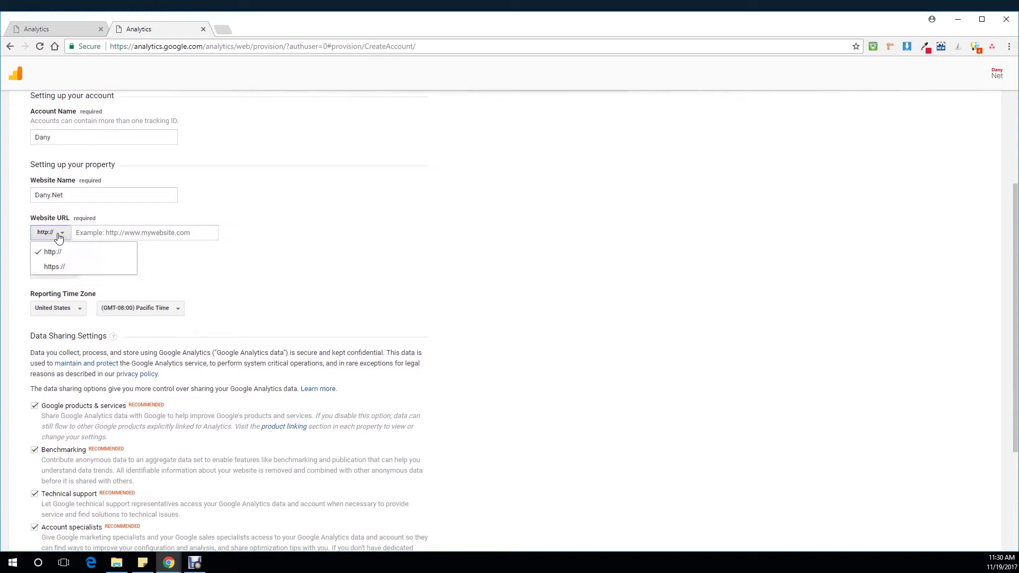
click(53, 267)
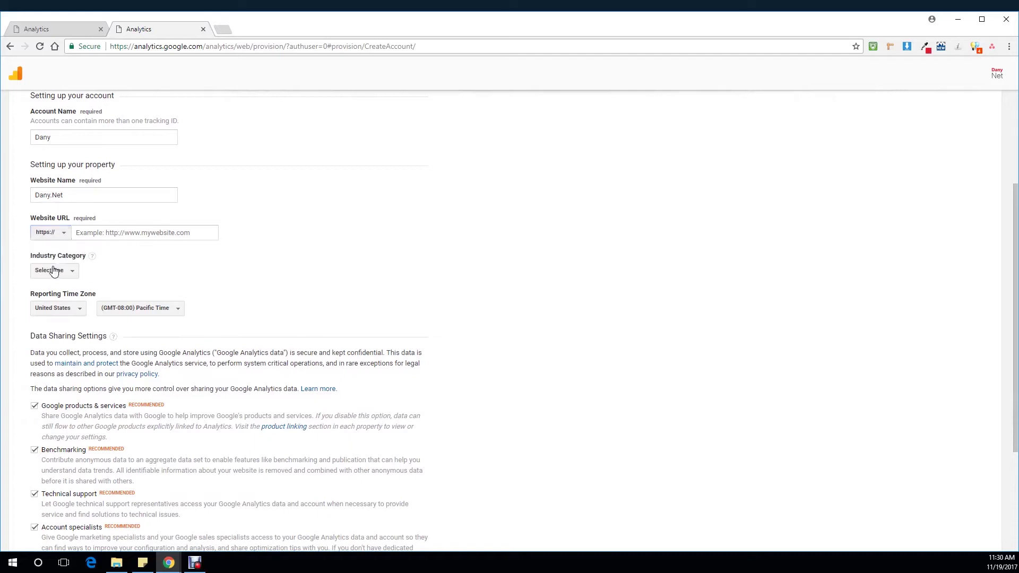
click(89, 235)
text(dany.net)
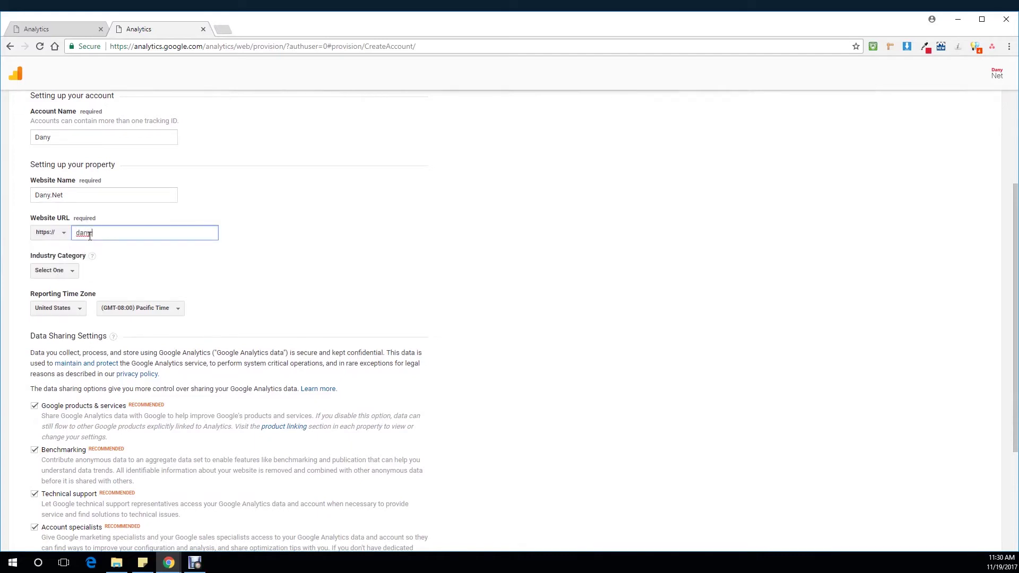
click(50, 239)
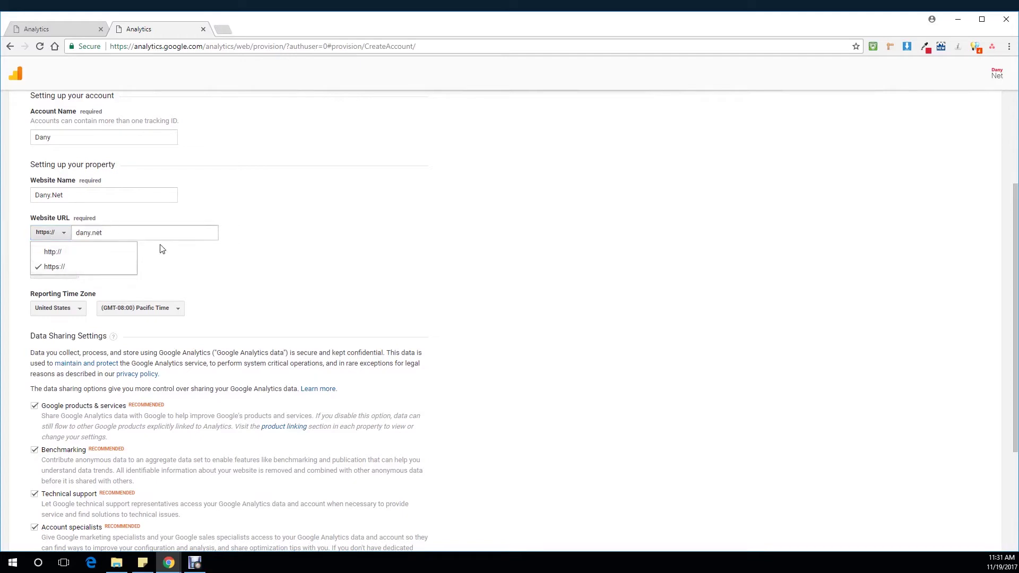
click(81, 234)
click(78, 232)
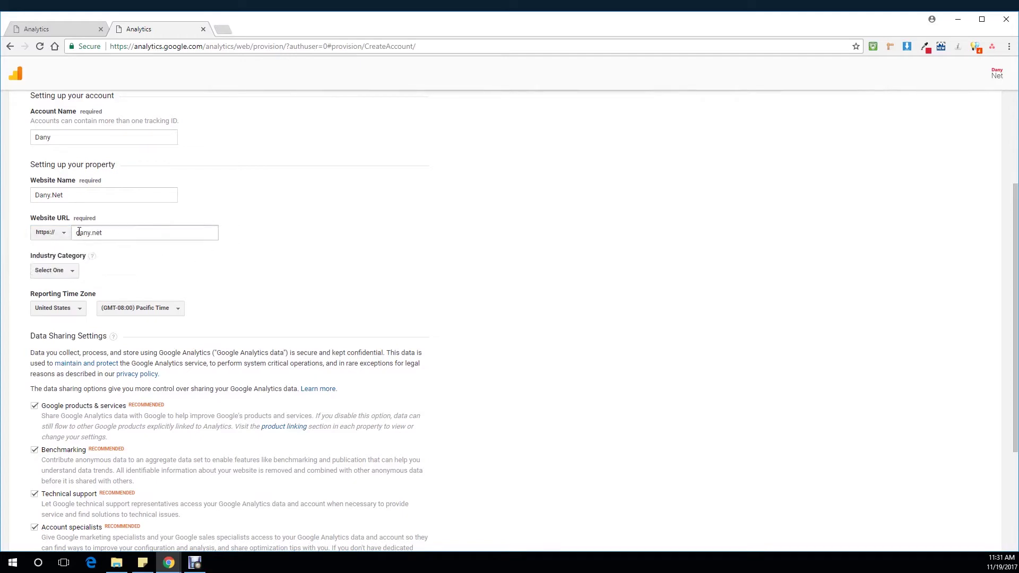
- Choose Internet and Telecom from the Industry Category list
click(56, 274)
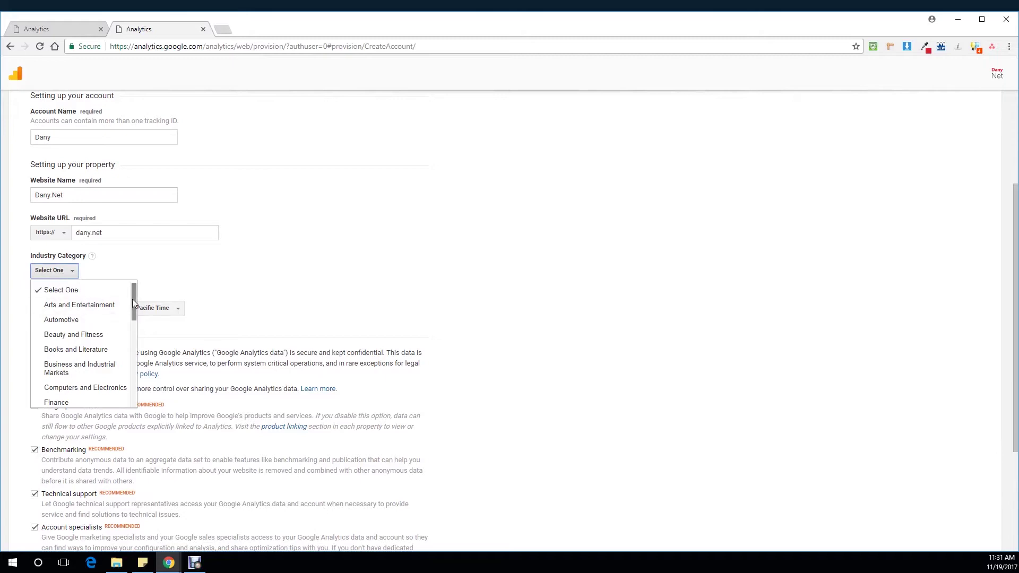
drag(133, 298, 132, 306)
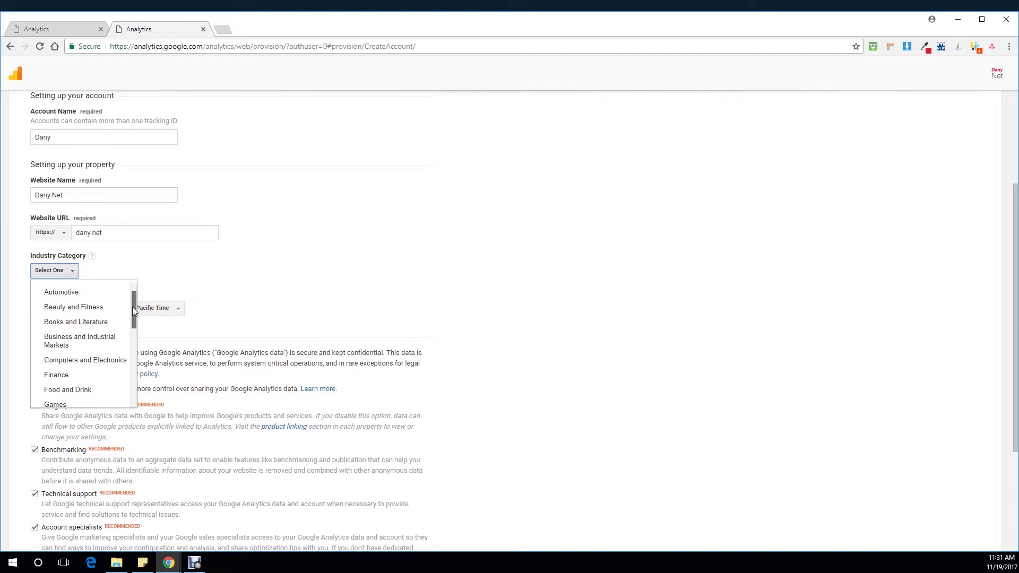
mouse_move(132, 306)
mouse_down()
mouse_move(129, 396)
mouse_move(128, 298)
mouse_move(133, 361)
mouse_up()
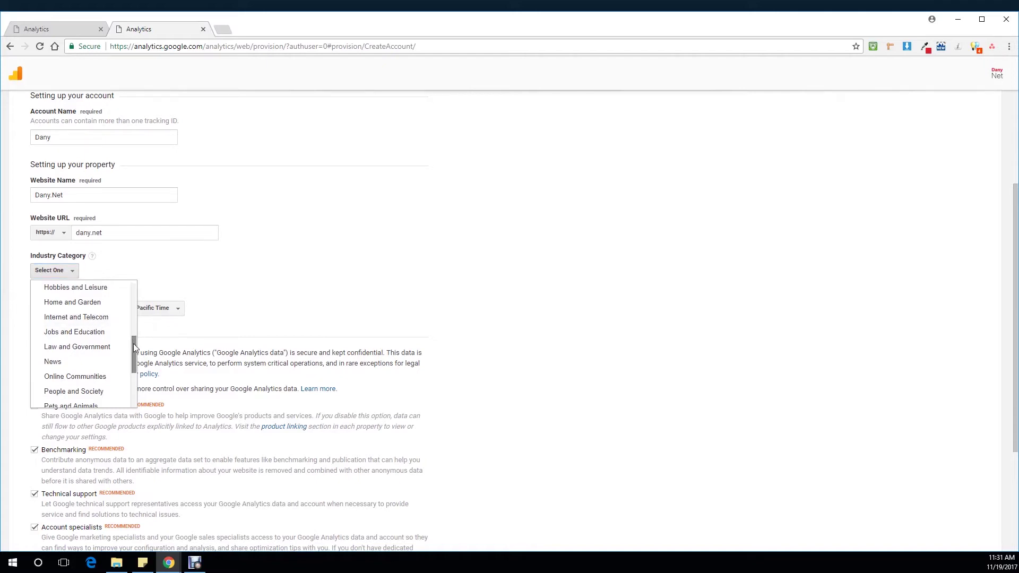
mouse_move(132, 348)
mouse_down()
mouse_move(132, 380)
mouse_move(131, 339)
mouse_up()
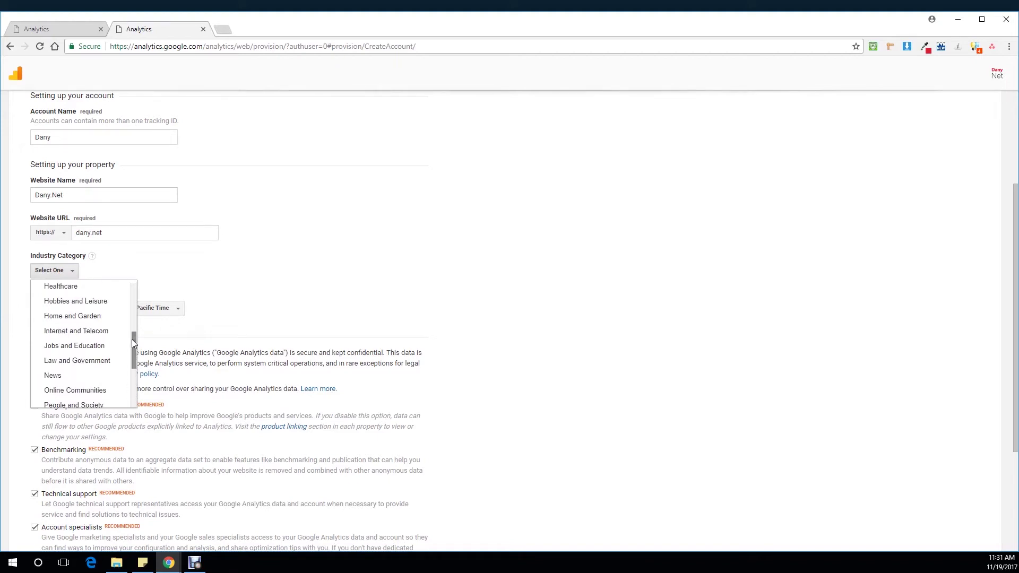
click(76, 331)
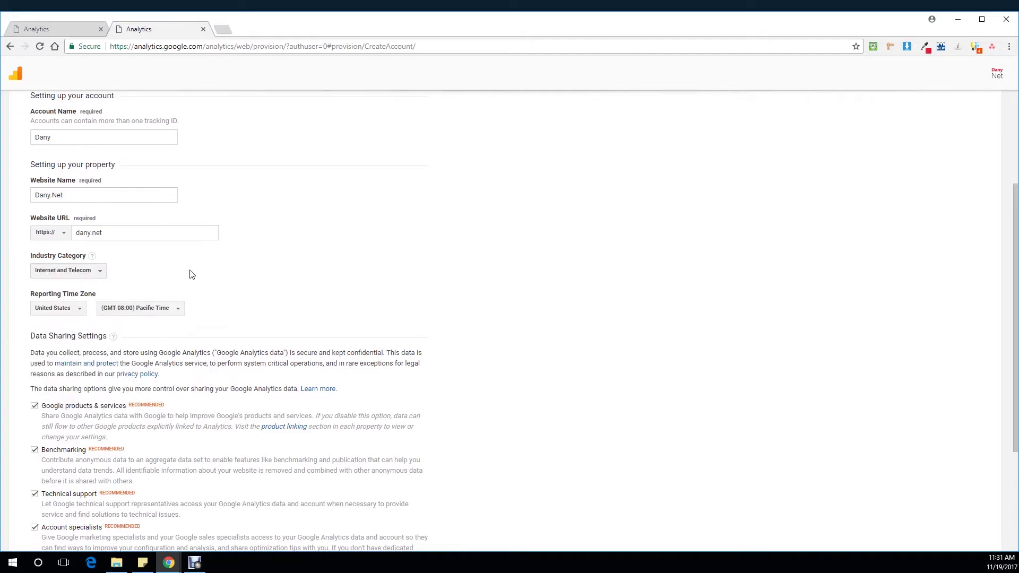
scroll(189, 273, down, 3)
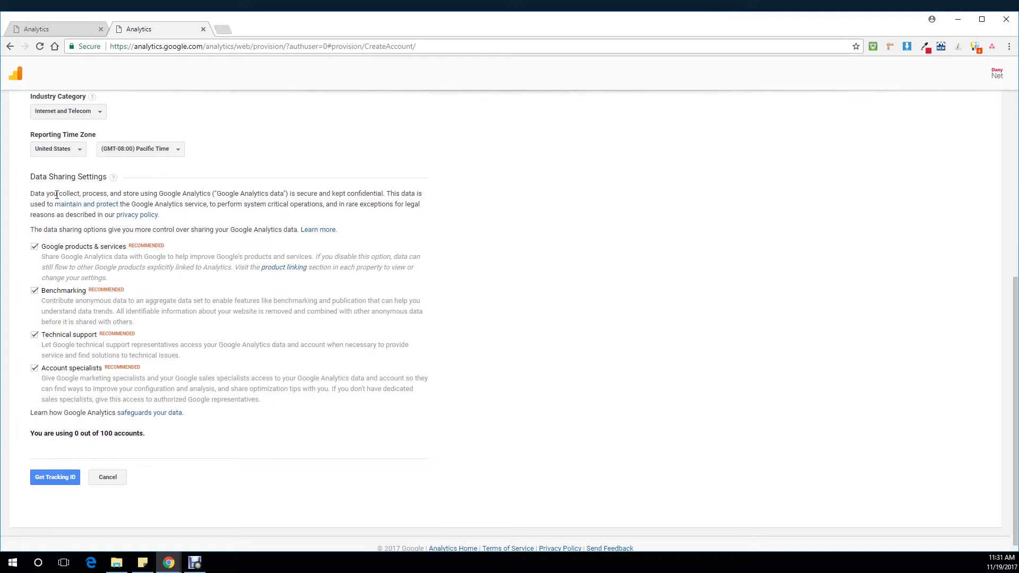
- Turn off data sharing with Google products & services, leaving Benchmarking on
click(35, 247)
click(34, 248)
click(34, 247)
- Disable Account specialists sharing, request a tracking ID and accept the terms of service
click(34, 369)
click(50, 482)
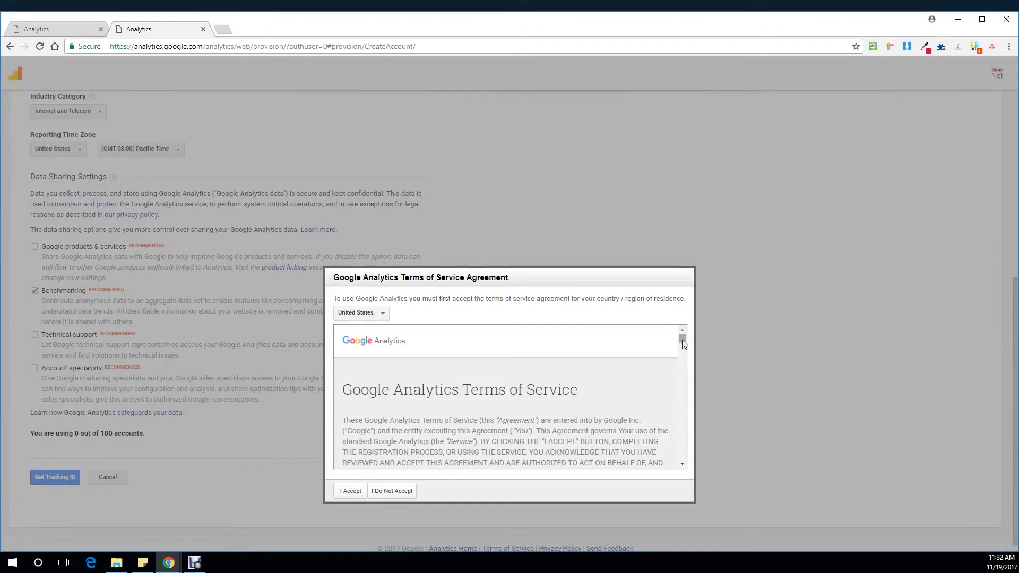
drag(682, 339, 682, 455)
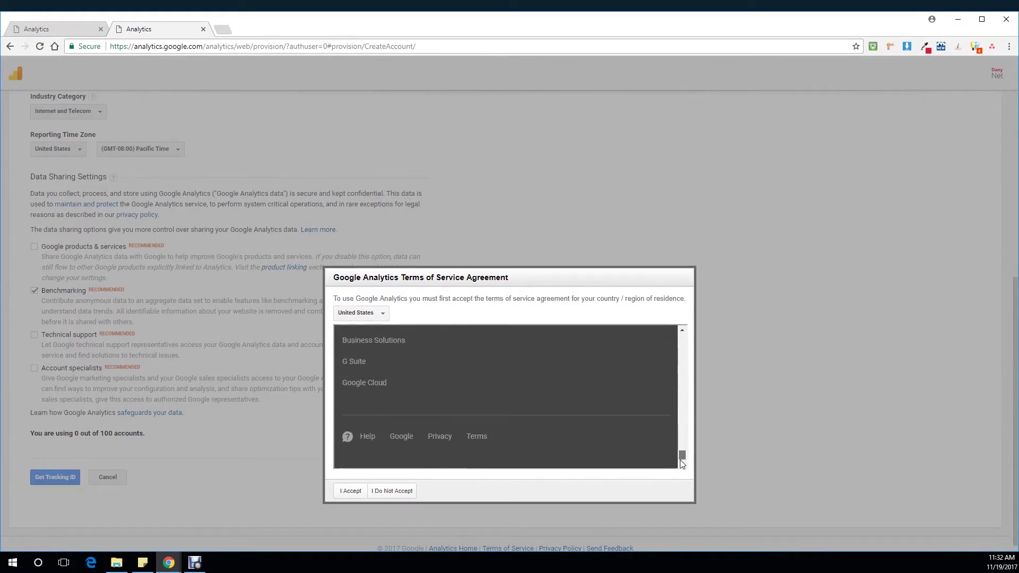
click(351, 491)
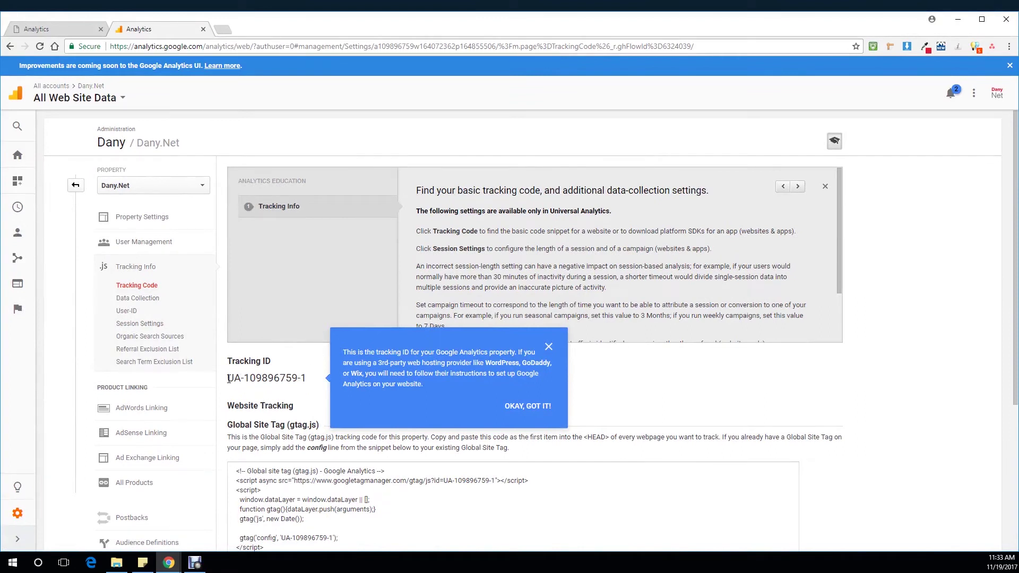
- Select the property's tracking ID and close the tracking ID tip
drag(228, 378, 307, 379)
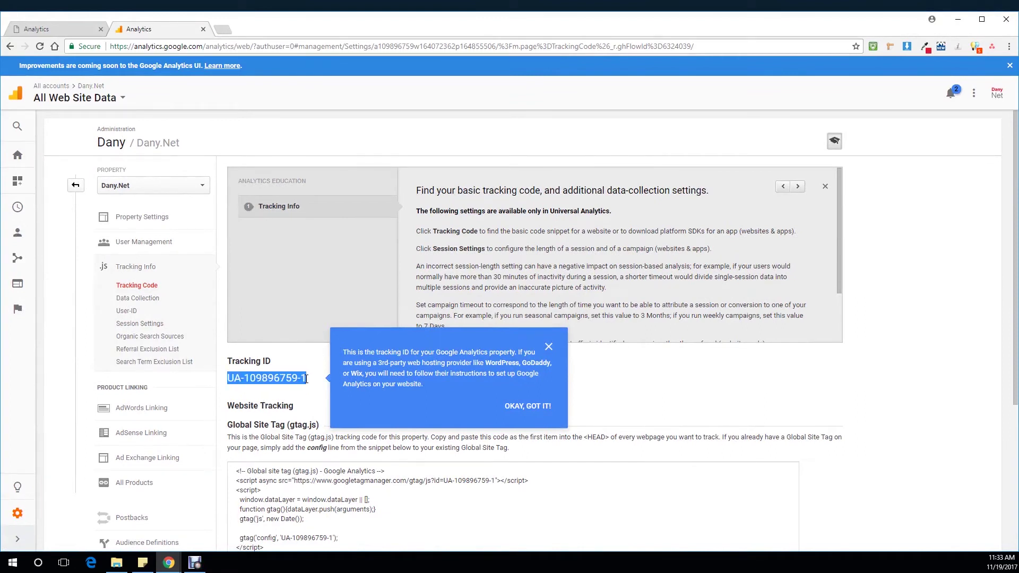
click(549, 347)
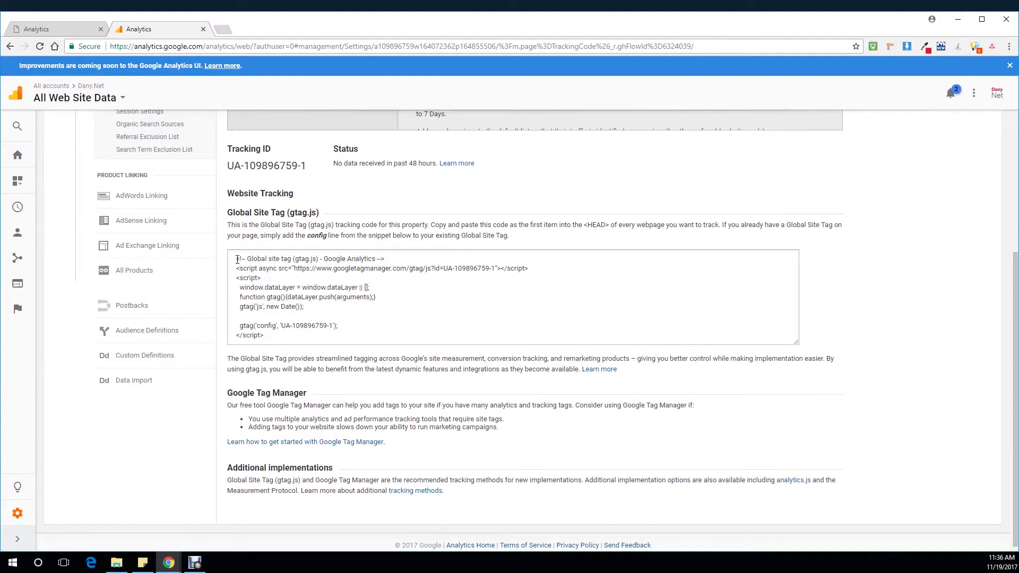
- Copy the whole gtag.js Global Site Tag snippet to the clipboard, then select the tracking ID
drag(237, 259, 280, 338)
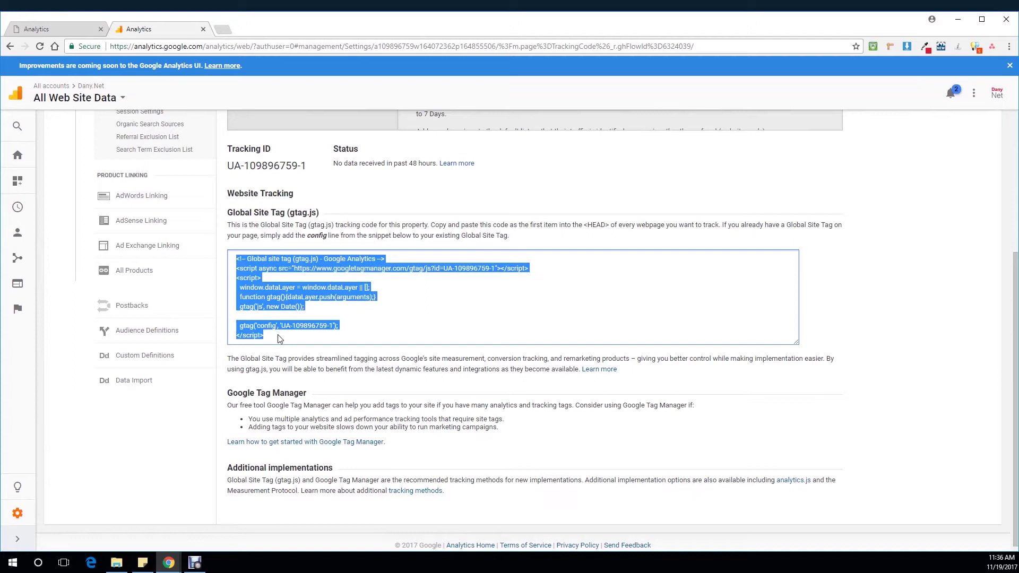
right_click(266, 282)
click(274, 291)
scroll(272, 357, down, 1)
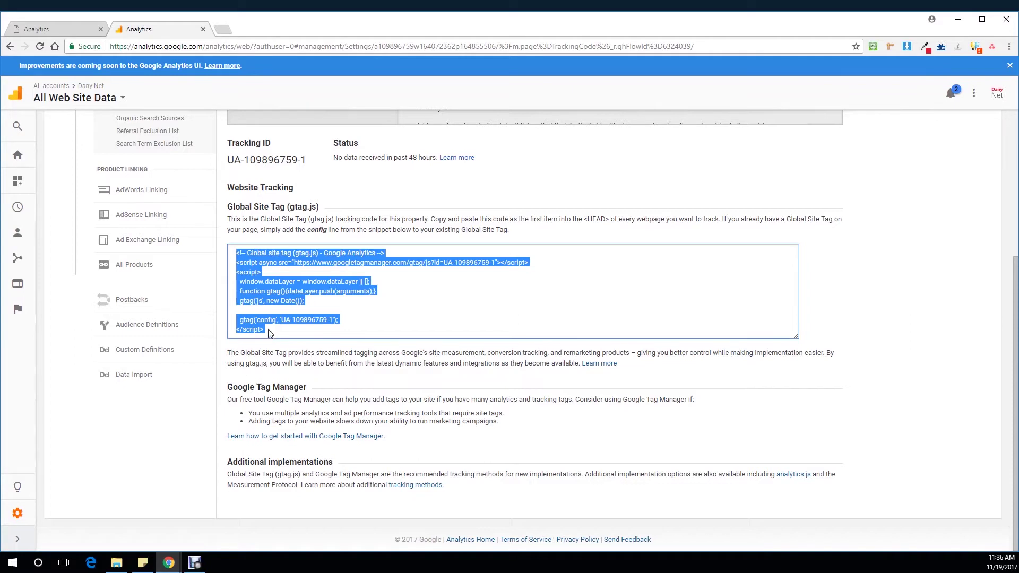
drag(228, 161, 305, 161)
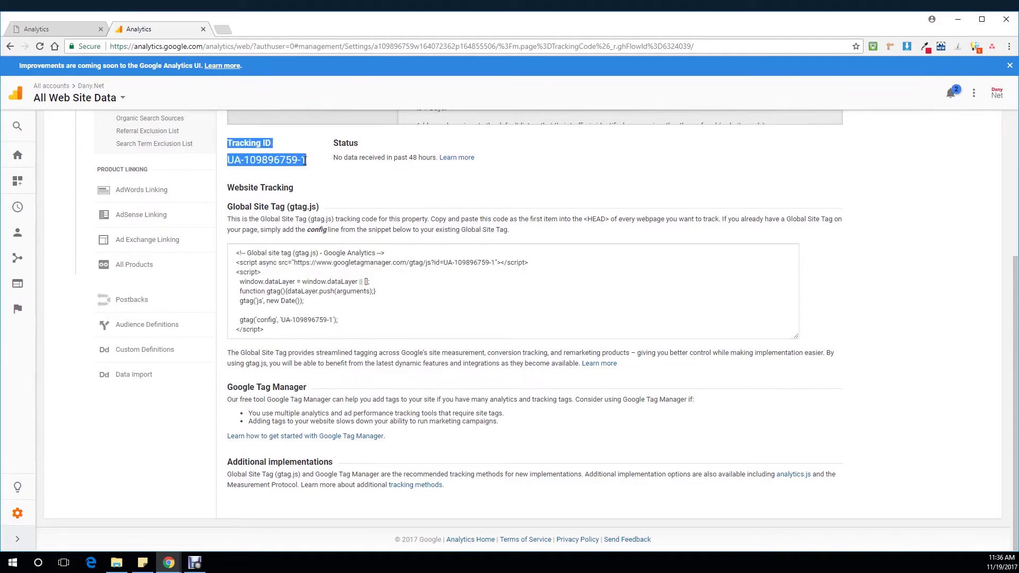
- Select the tracking ID, the gtag.js snippet and the Google Tag Manager recommendation text in turn
click(305, 161)
drag(229, 161, 306, 162)
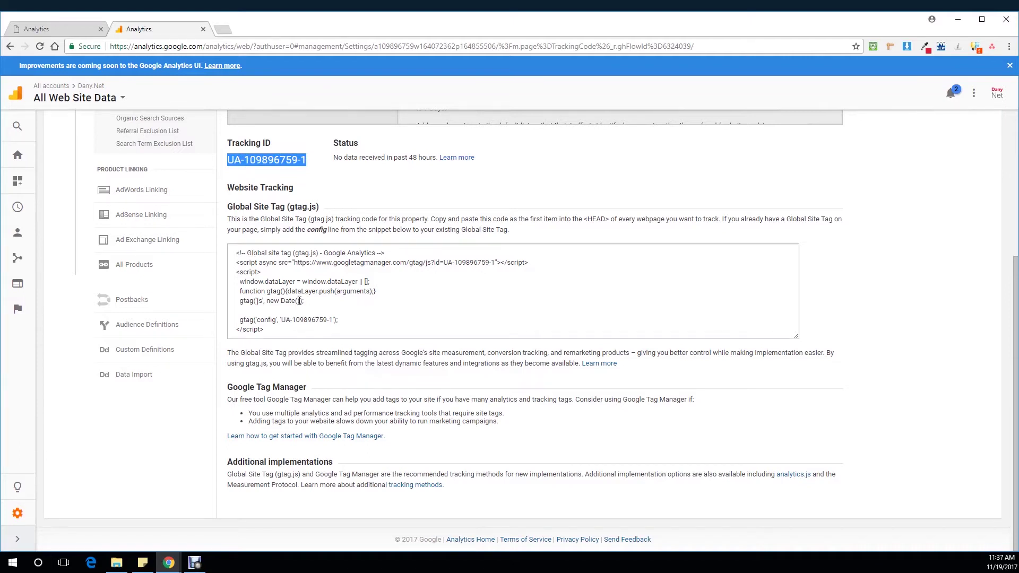
drag(238, 253, 275, 333)
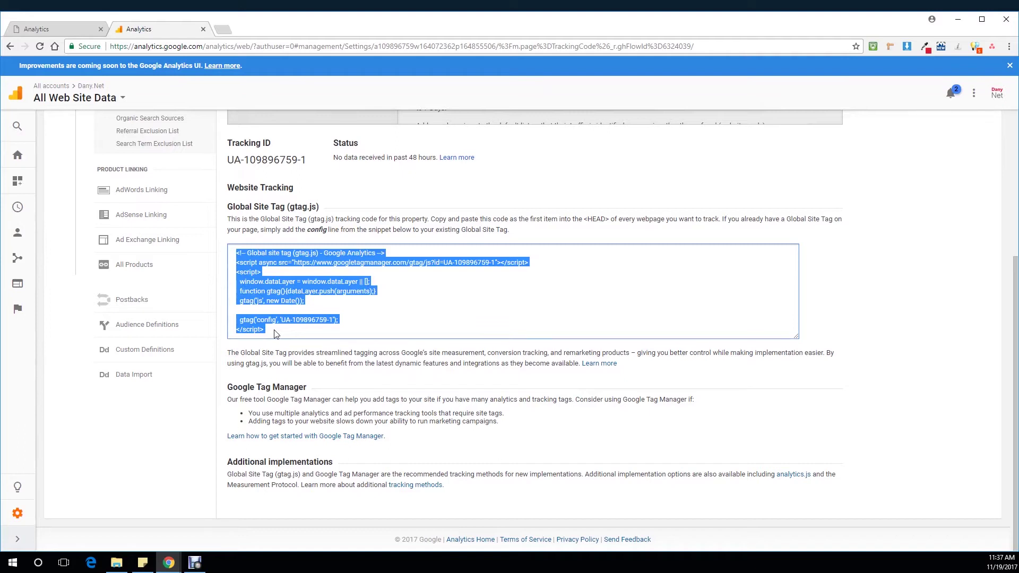
click(229, 388)
drag(229, 388, 499, 425)
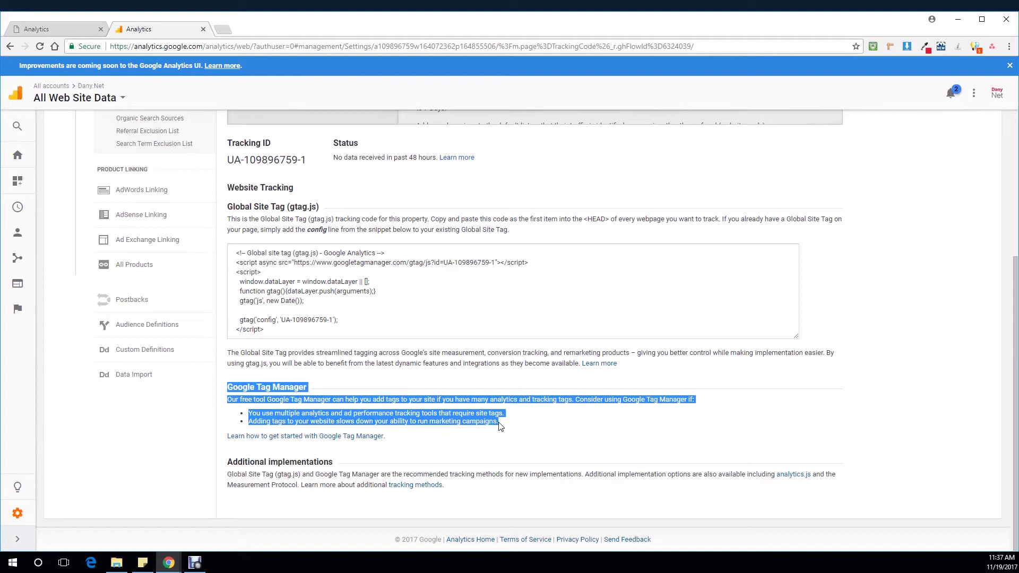
click(325, 410)
- Reselect the property's tracking ID and review the rest of the tracking code page
scroll(285, 249, up, 3)
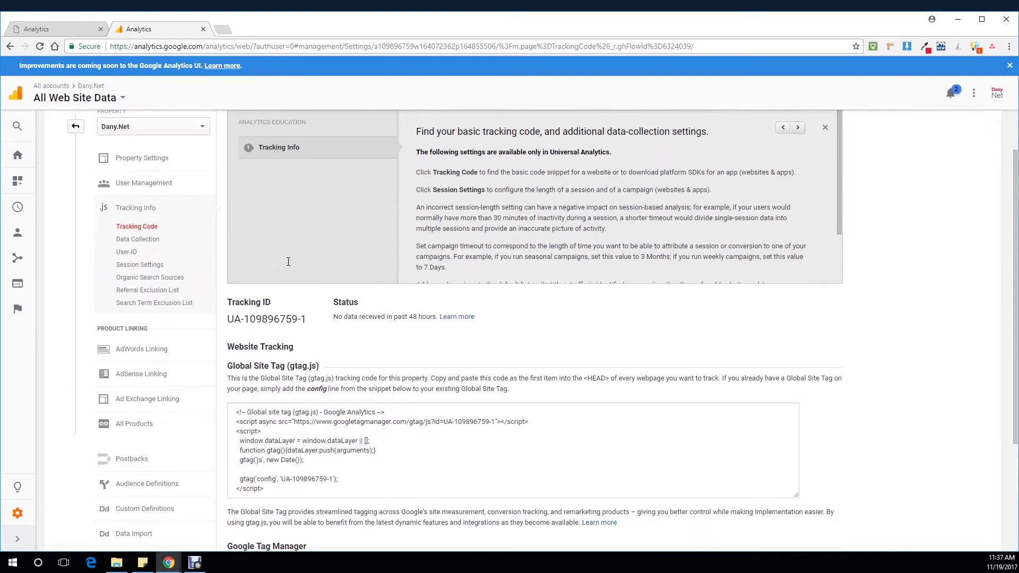
scroll(287, 262, up, 1)
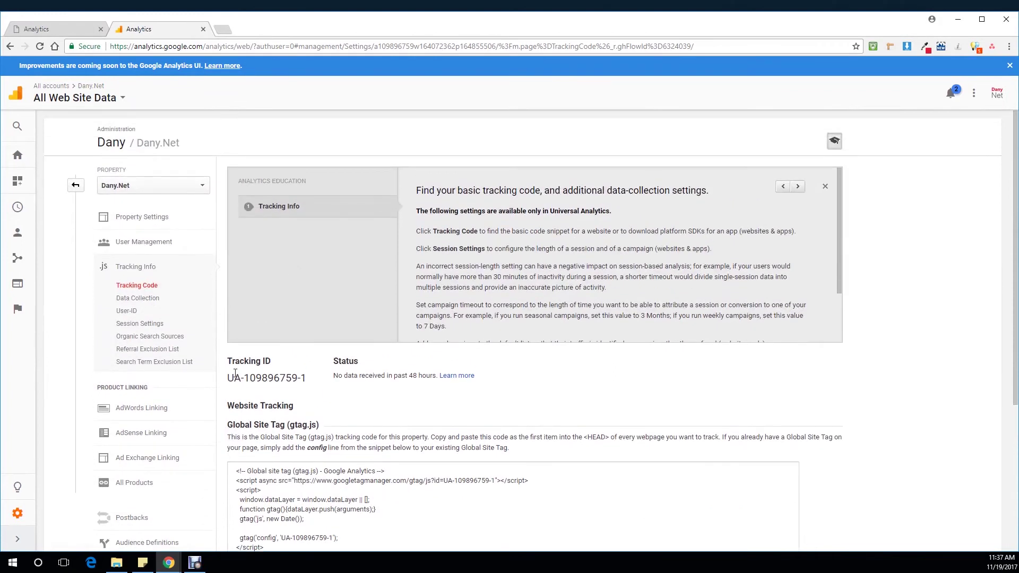
drag(228, 377, 306, 377)
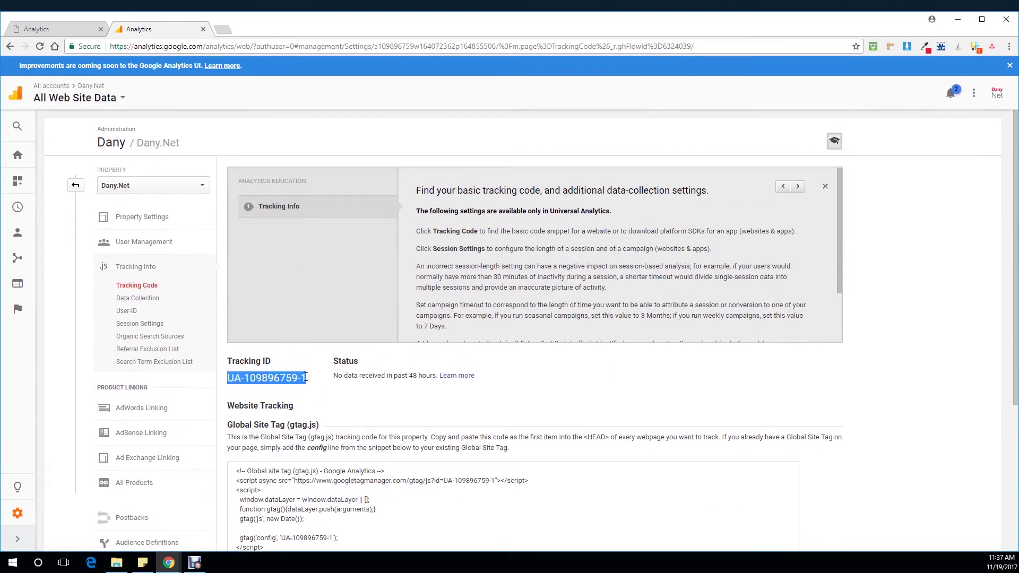
scroll(273, 270, down, 2)
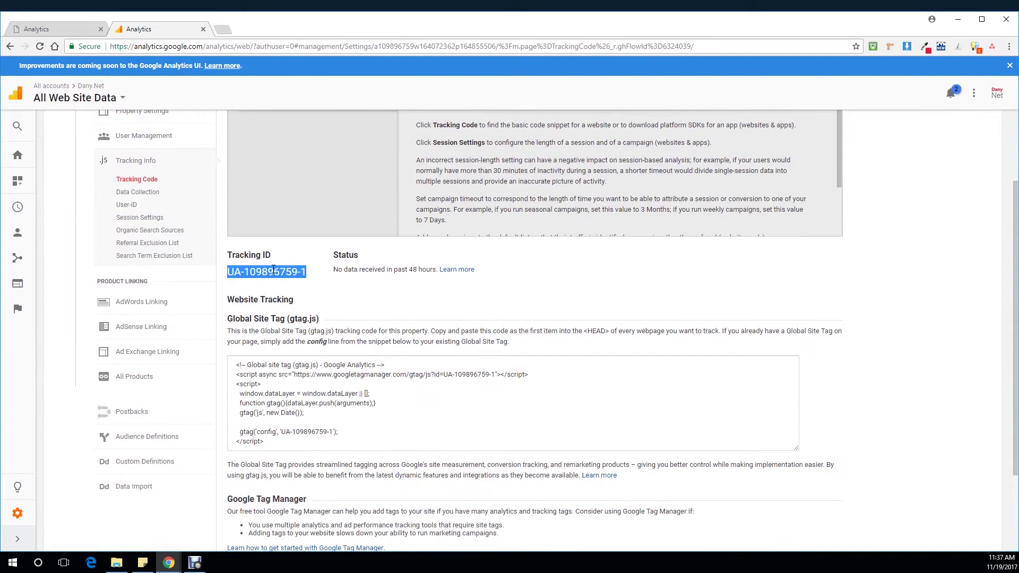
scroll(312, 303, down, 2)
scroll(312, 305, down, 2)
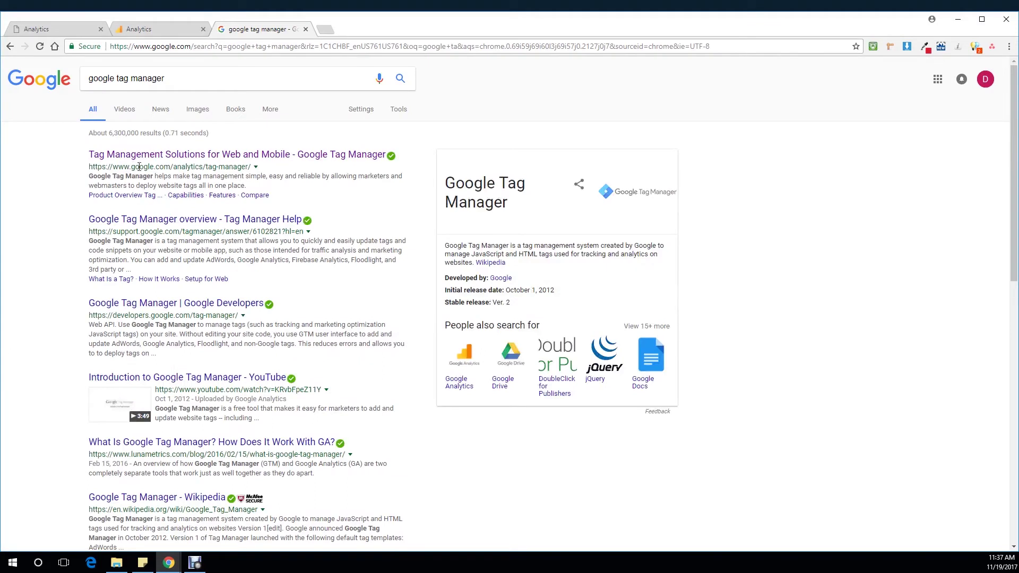
- Open the Google Tag Manager product site and sign in to Tag Manager
click(149, 158)
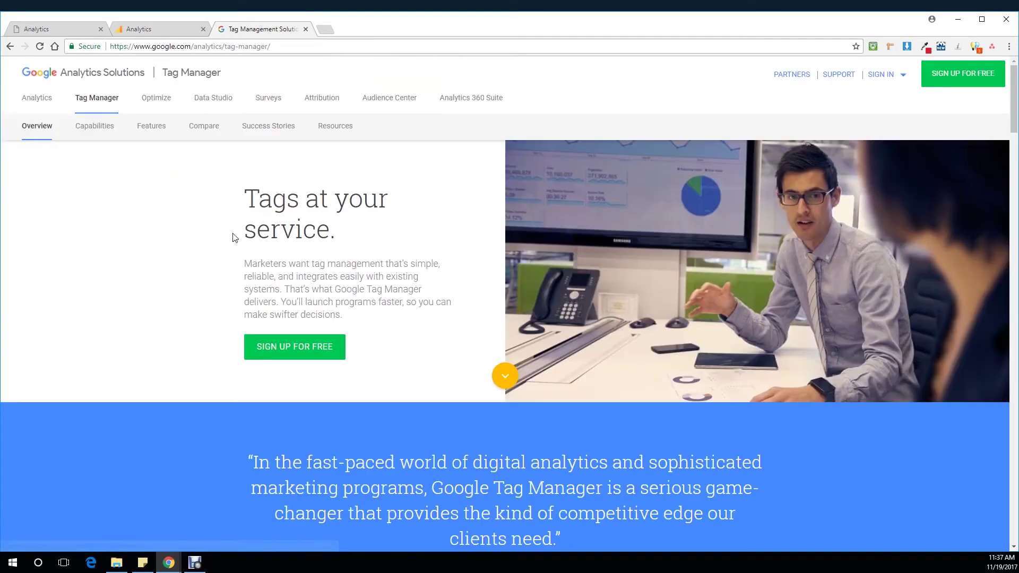
click(882, 75)
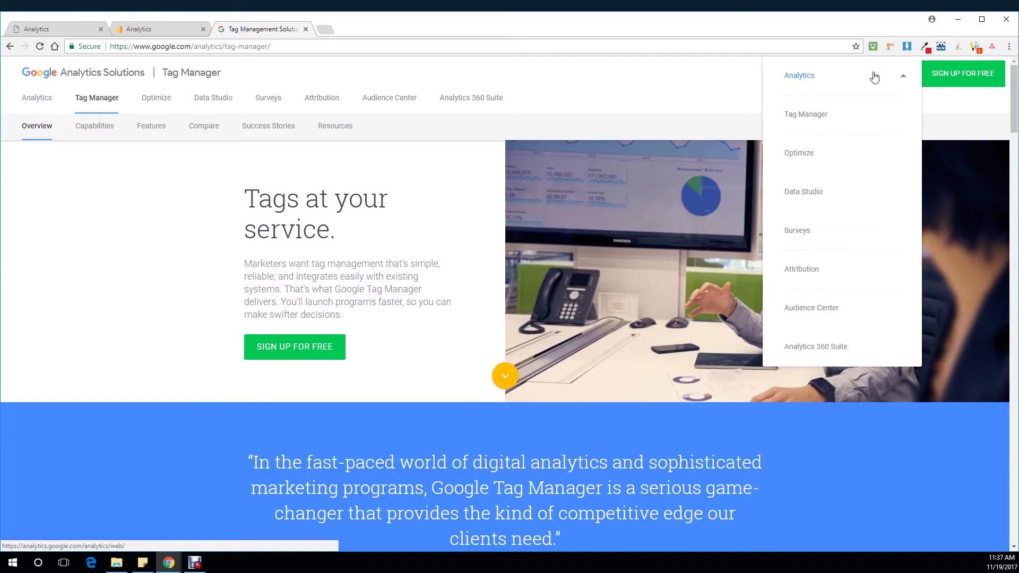
click(805, 119)
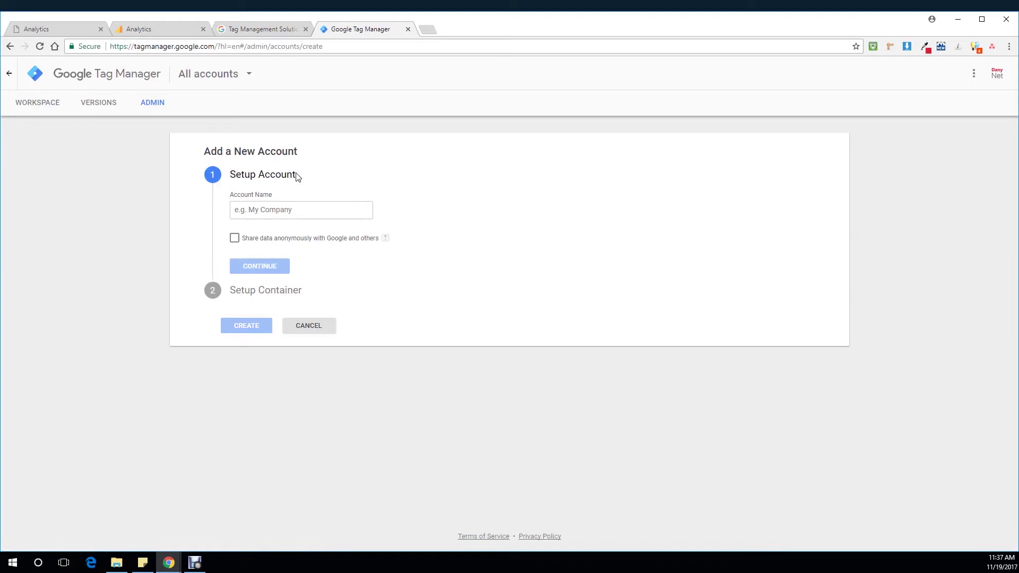
- Name the new account, then create a Web container named dany.net
click(258, 211)
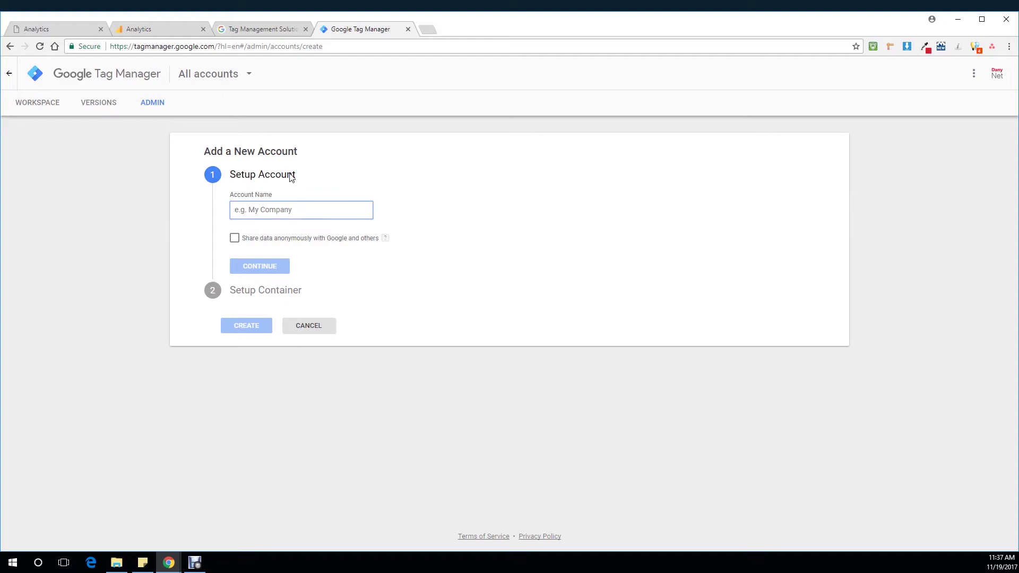
text(Dany)
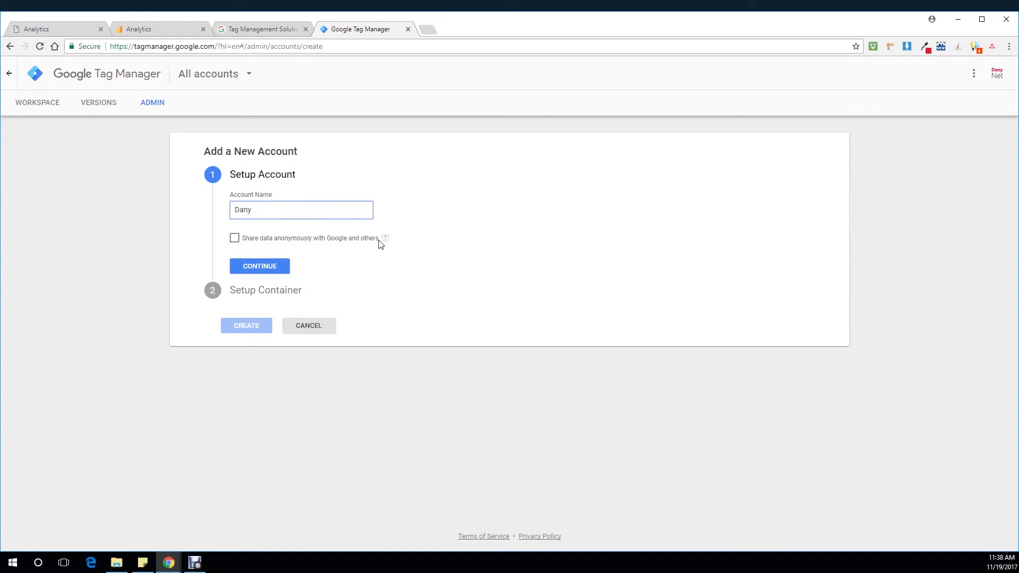
mouse_move(385, 238)
click(245, 271)
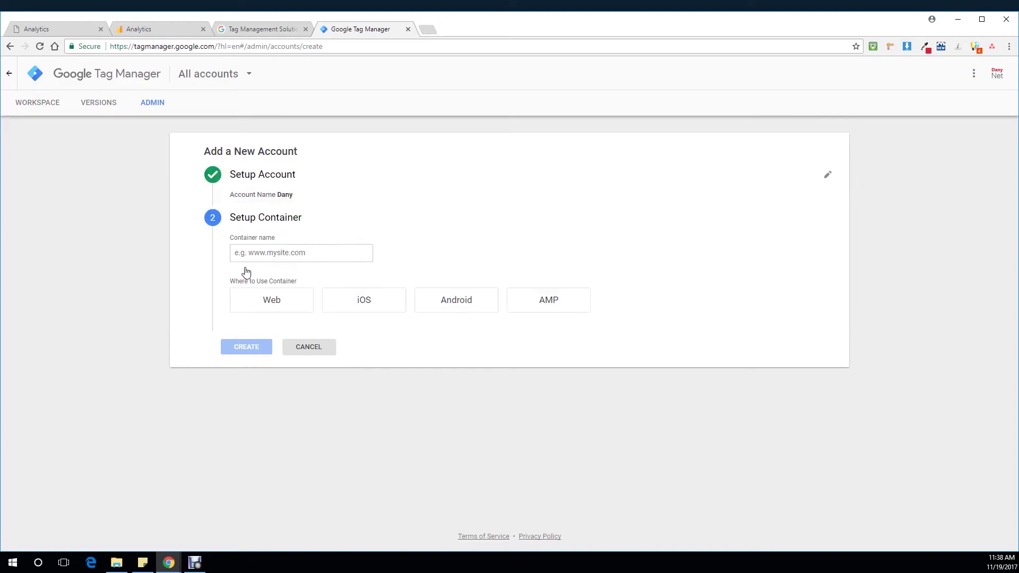
click(271, 259)
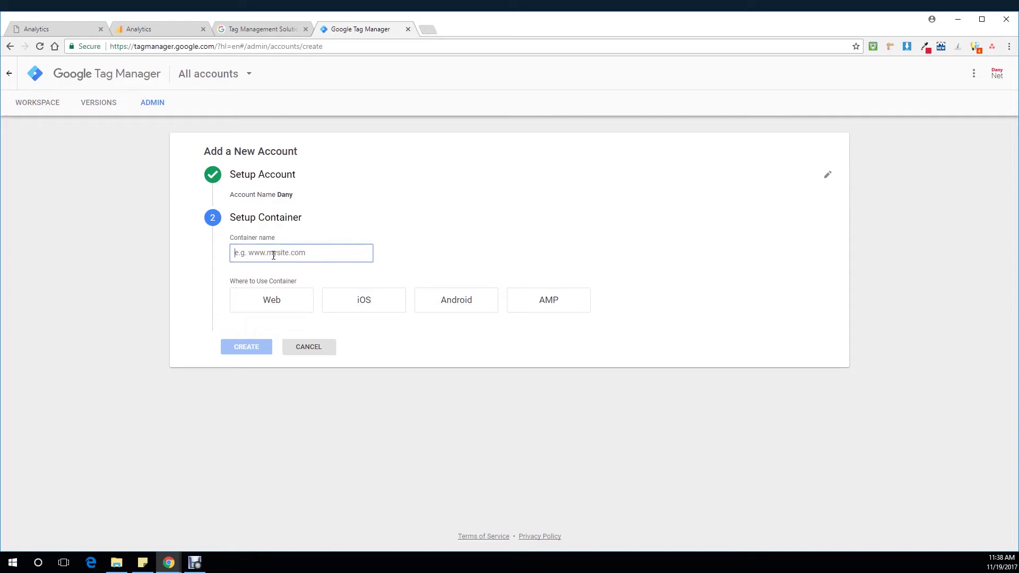
text(dany.net)
click(271, 309)
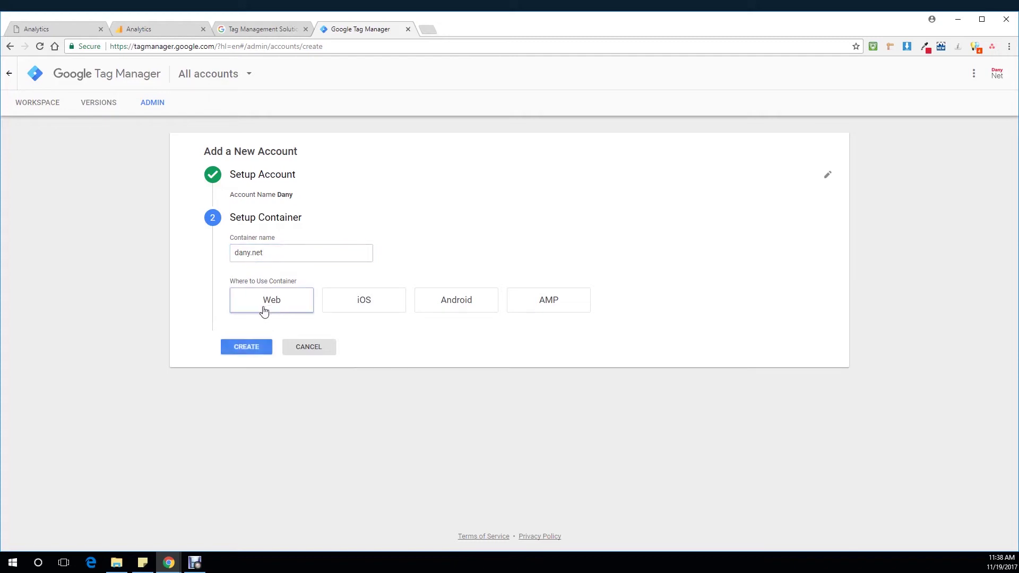
click(248, 348)
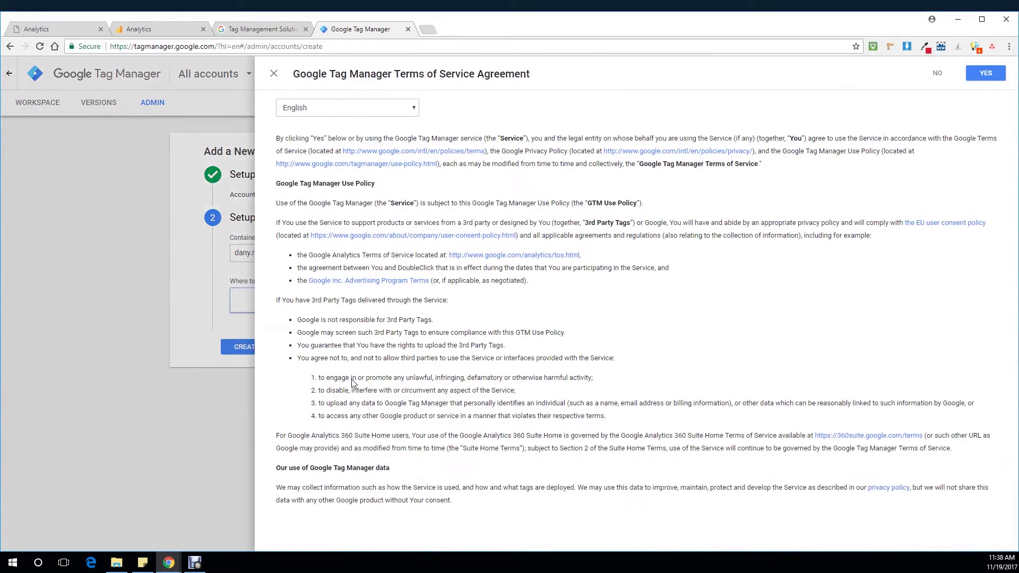
- Accept the Tag Manager terms, look over the head and body install snippets, and close them
click(982, 74)
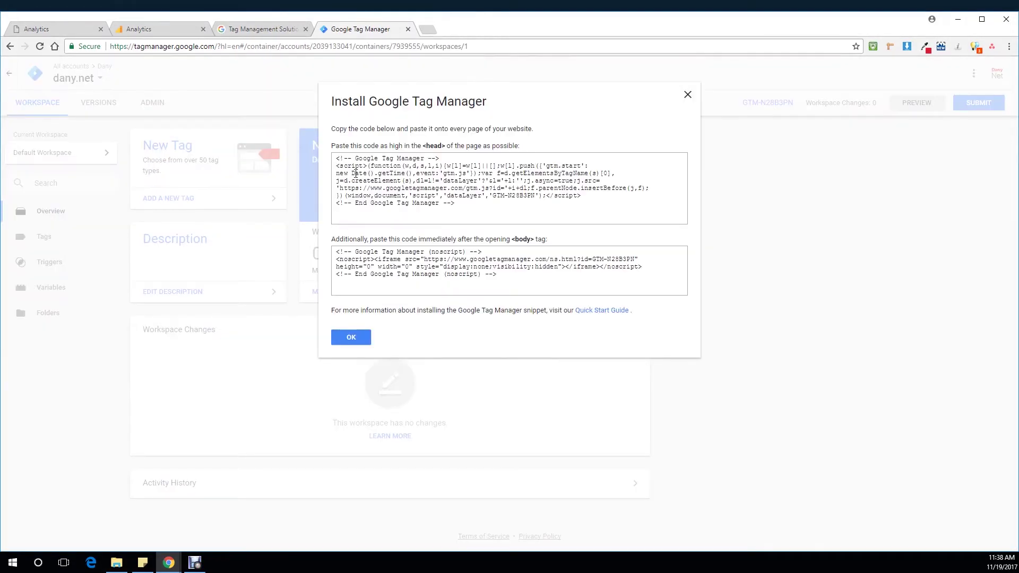
drag(339, 162, 509, 212)
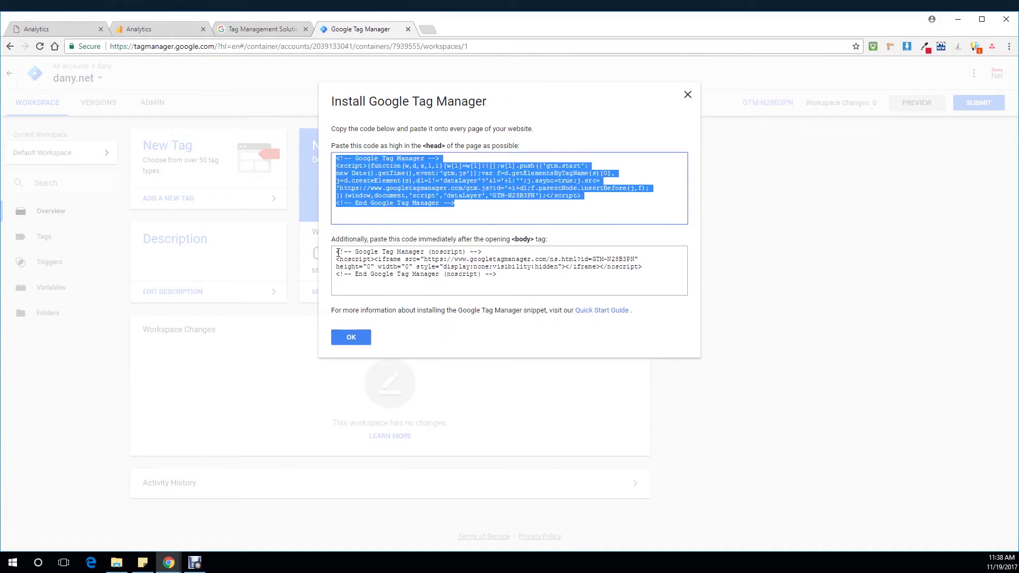
drag(337, 251, 503, 277)
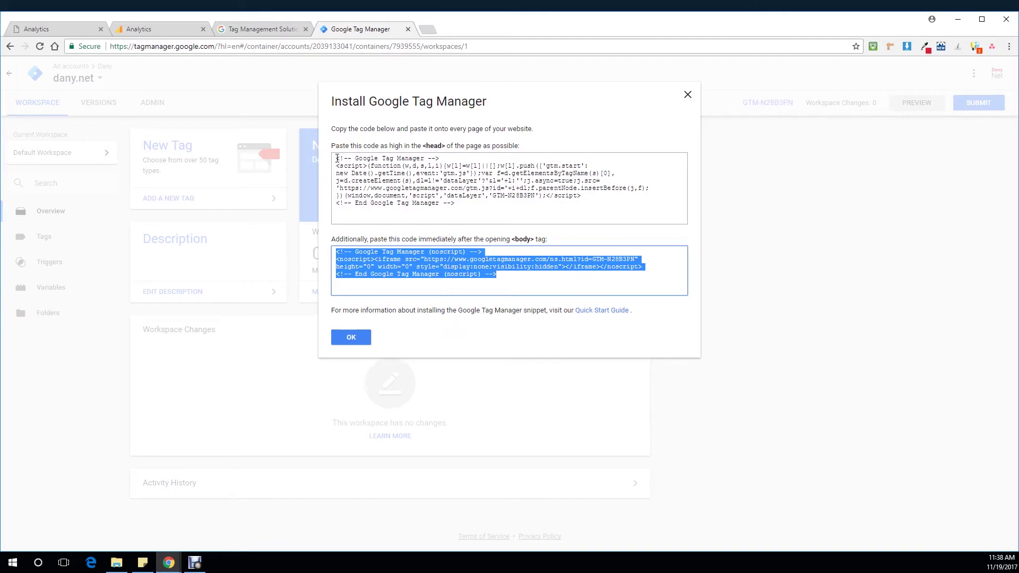
drag(337, 158, 477, 206)
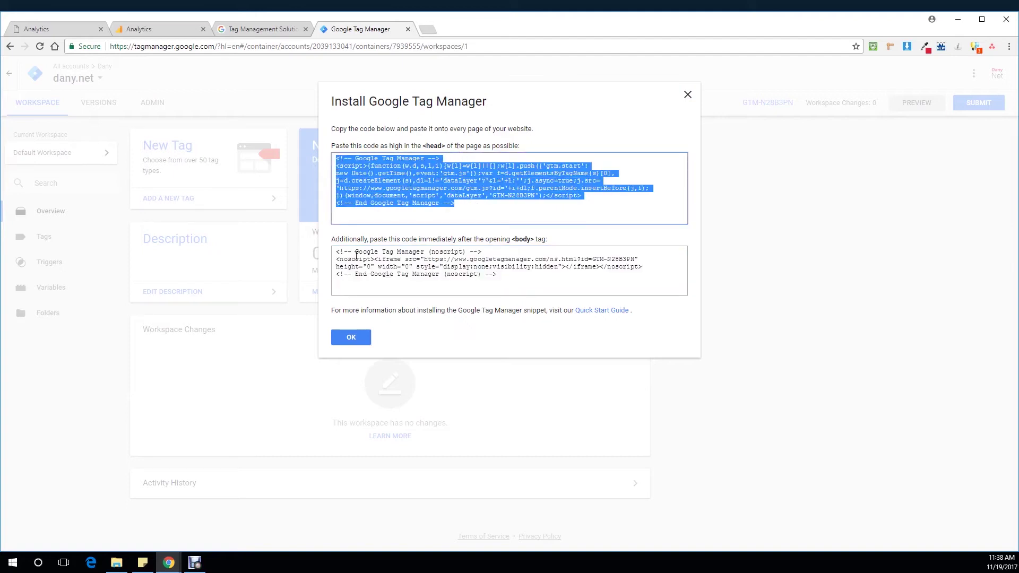
click(337, 253)
drag(338, 253, 518, 278)
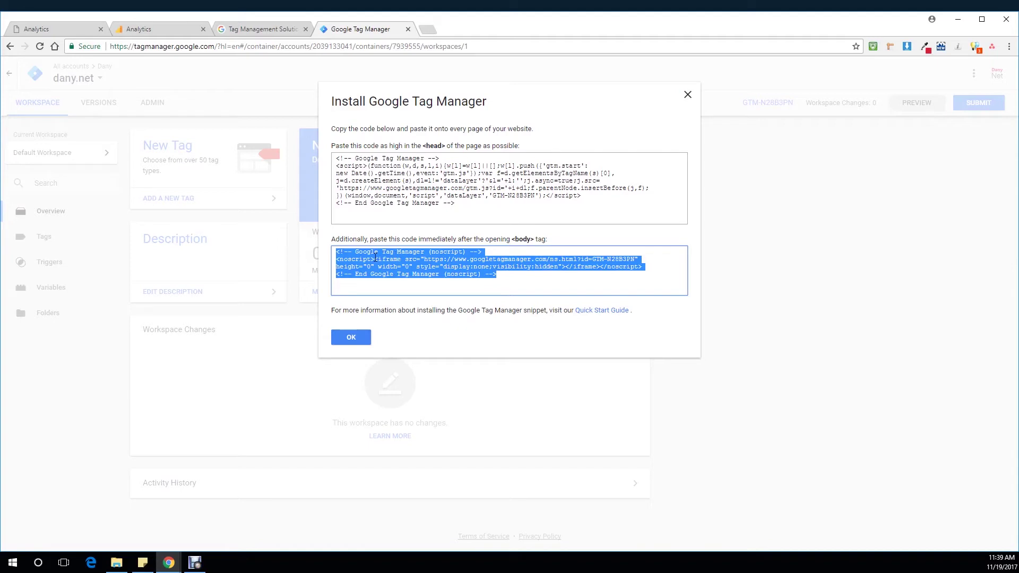
click(349, 336)
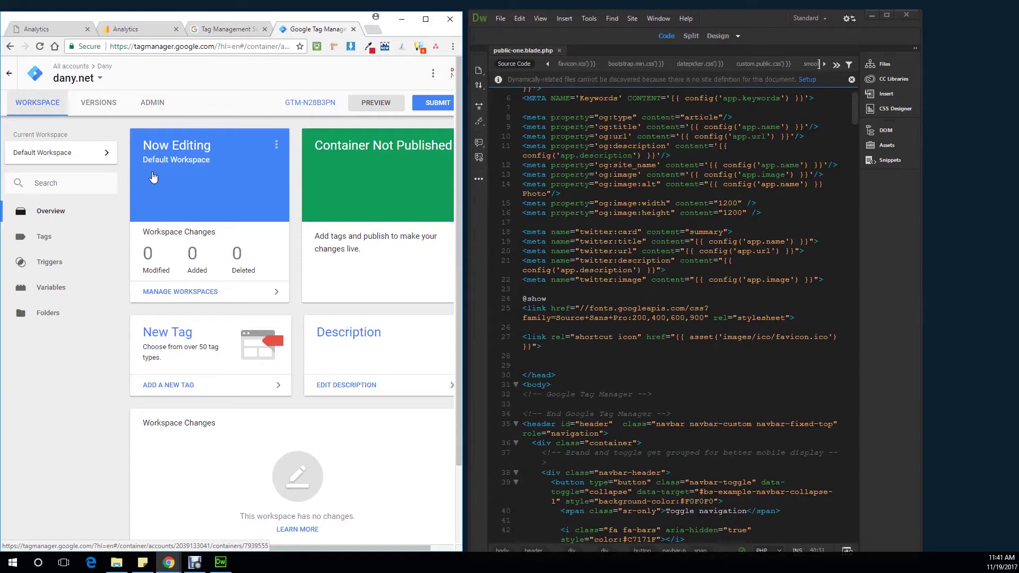
- Copy the head snippet from the container's Install Google Tag Manager panel in Admin
click(147, 109)
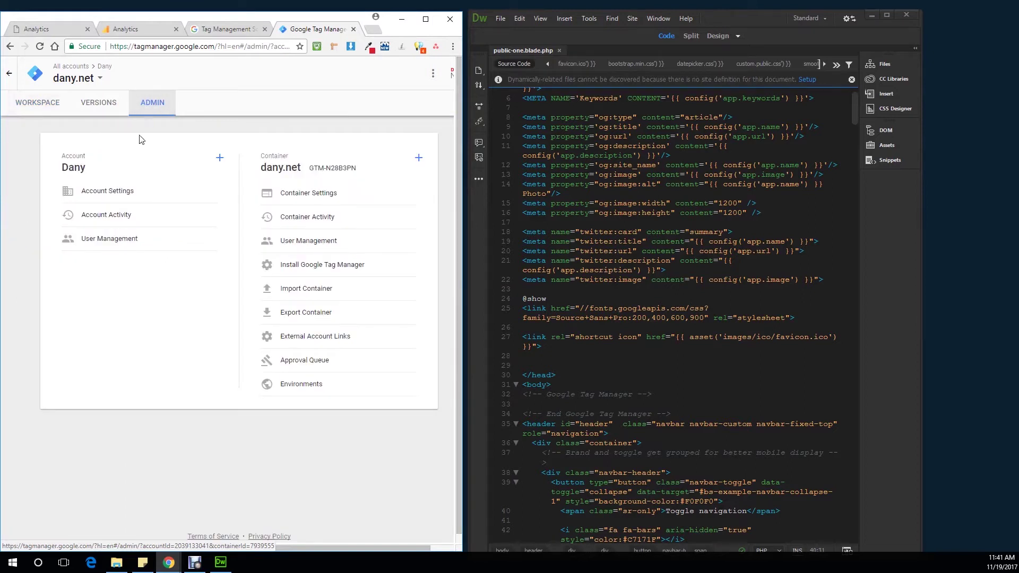
click(295, 268)
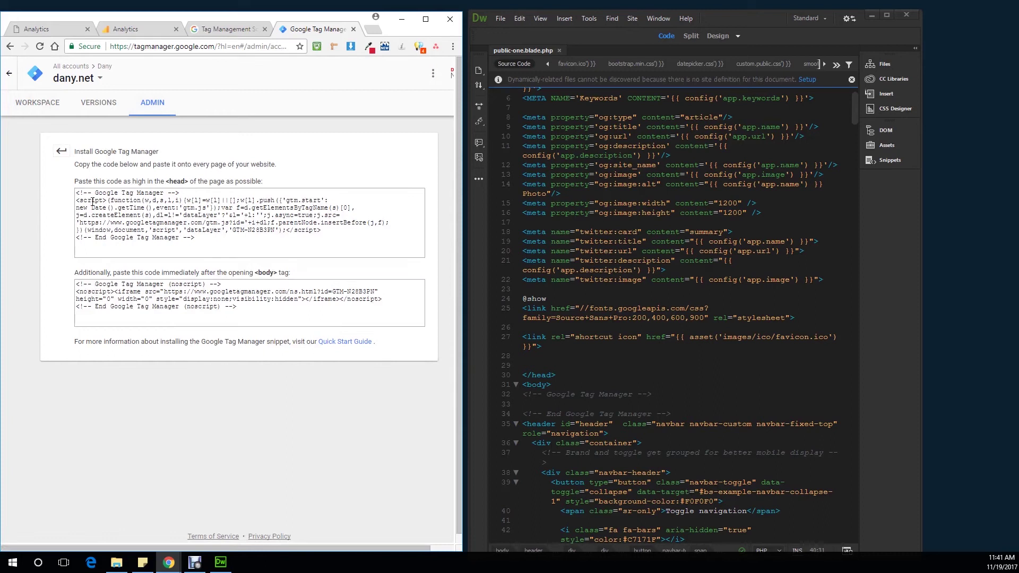
click(77, 193)
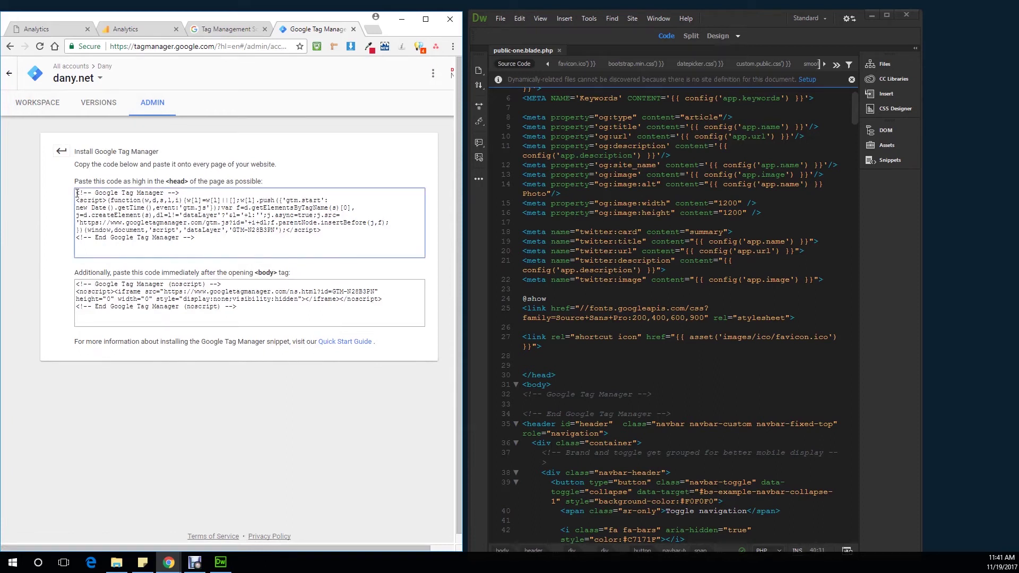
drag(77, 193, 245, 242)
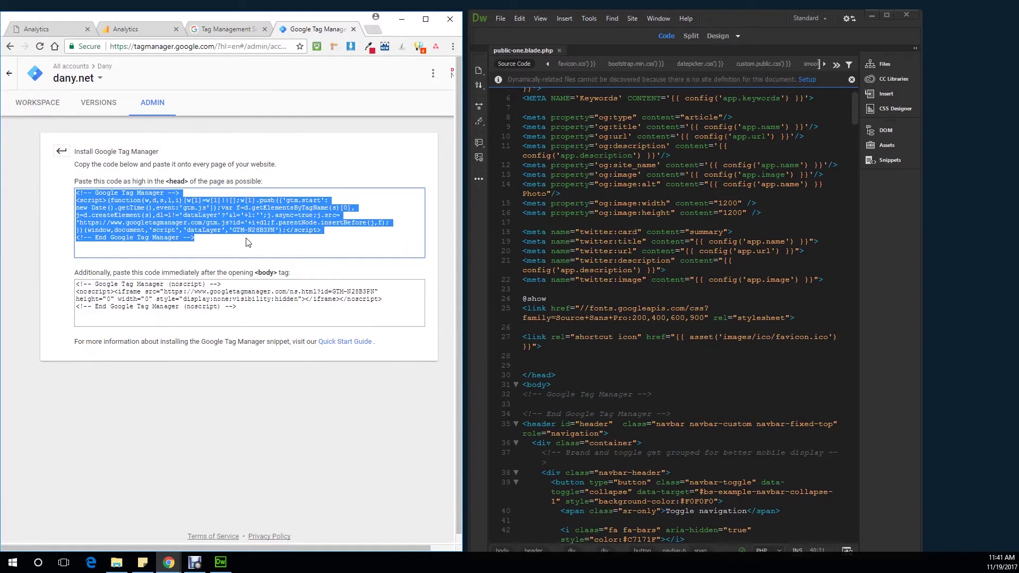
right_click(139, 214)
click(140, 220)
key(alt+Tab)
scroll(668, 318, up, 2)
click(522, 284)
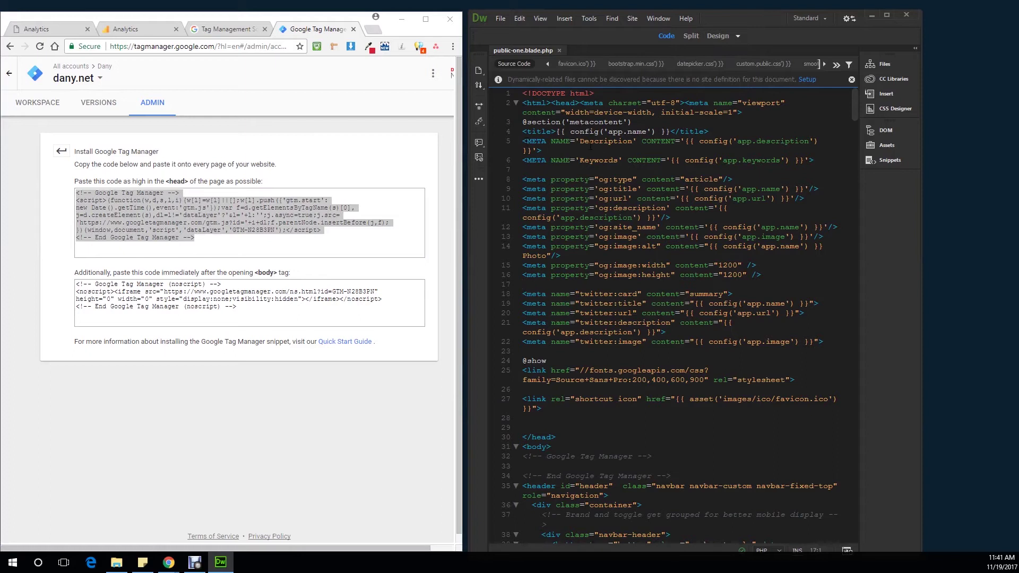
scroll(533, 171, down, 2)
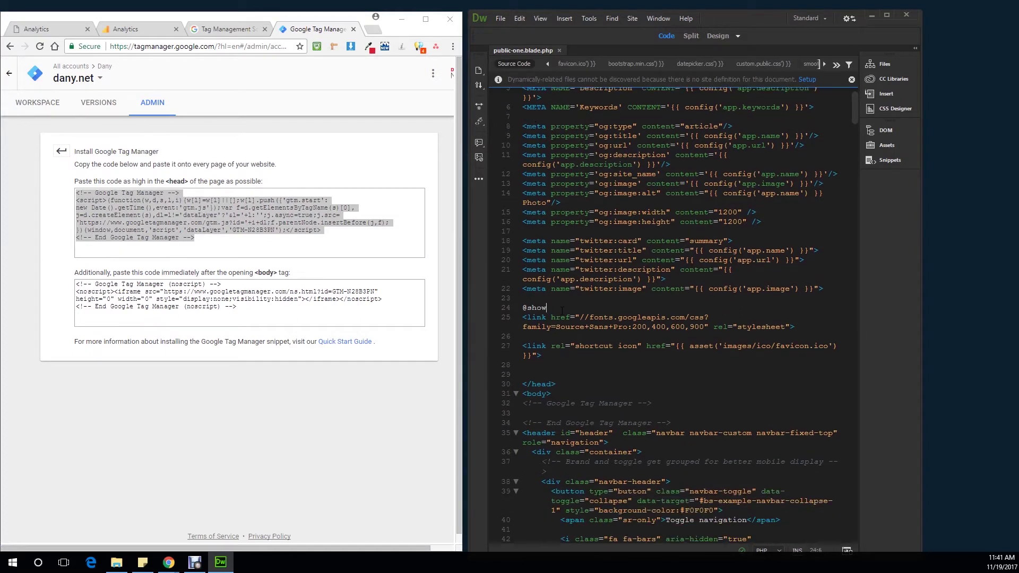
key(Return)
key(Return)
key(Return)
key(Tab)
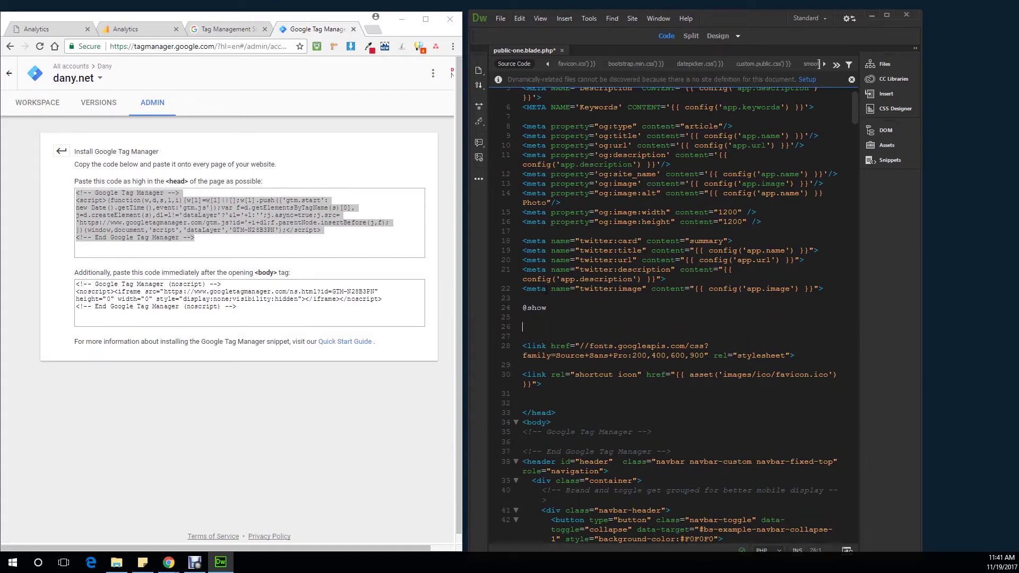
key(ctrl+v)
key(Return)
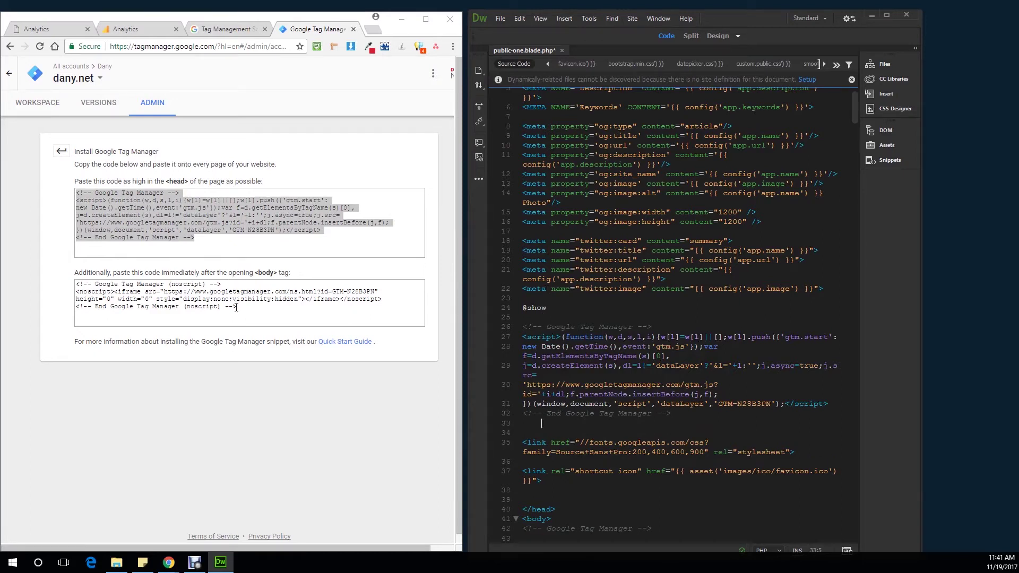
- Replace the placeholder lines after <body> with the GTM noscript snippet and save public-one.blade.php
drag(236, 308, 76, 287)
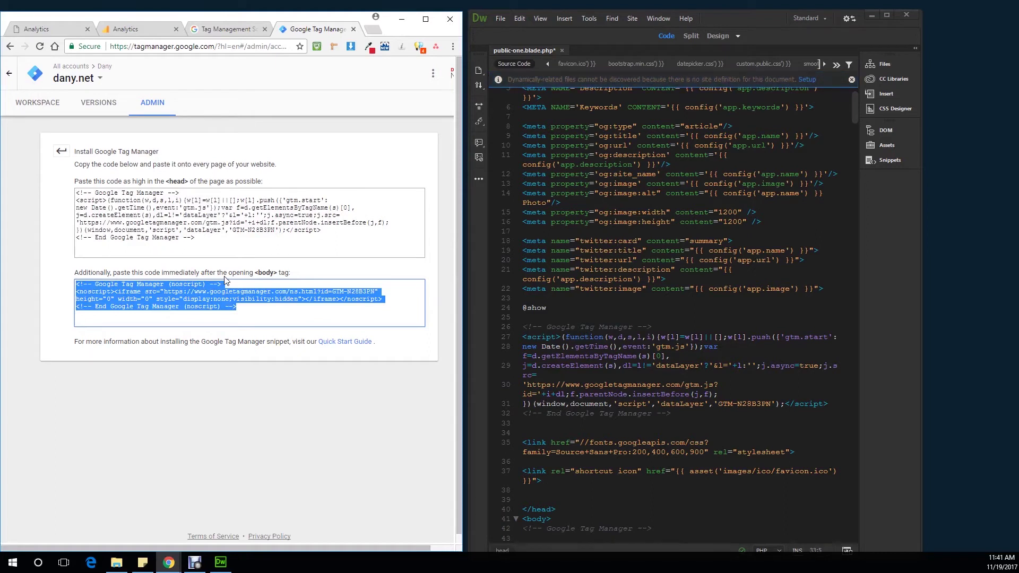
scroll(664, 265, down, 2)
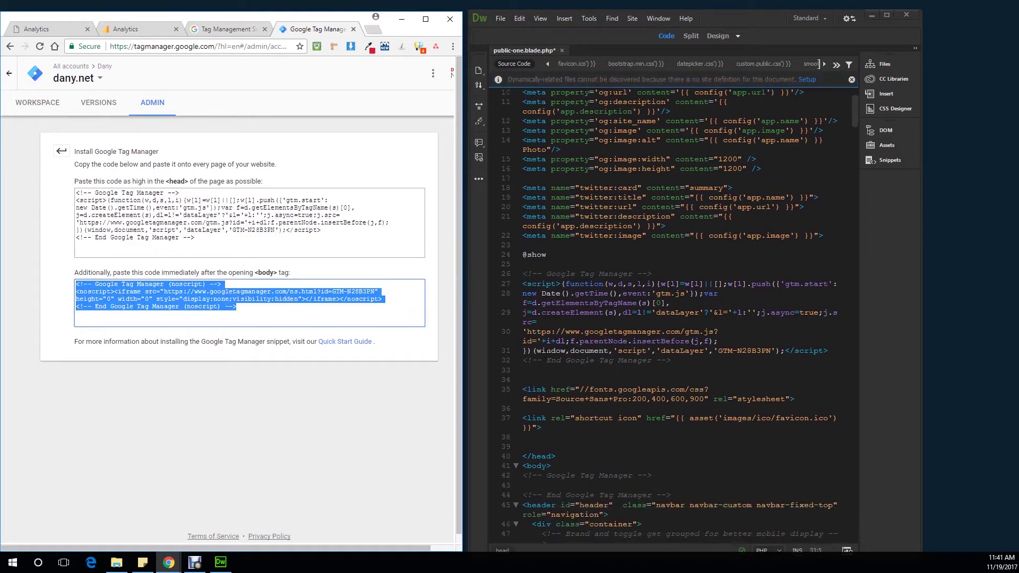
scroll(554, 351, down, 5)
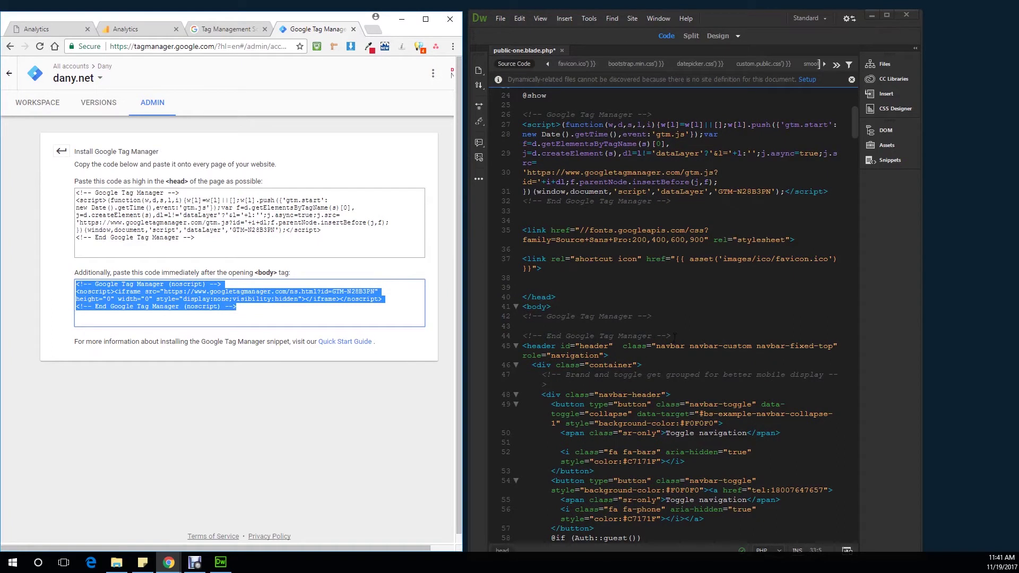
drag(673, 336, 525, 319)
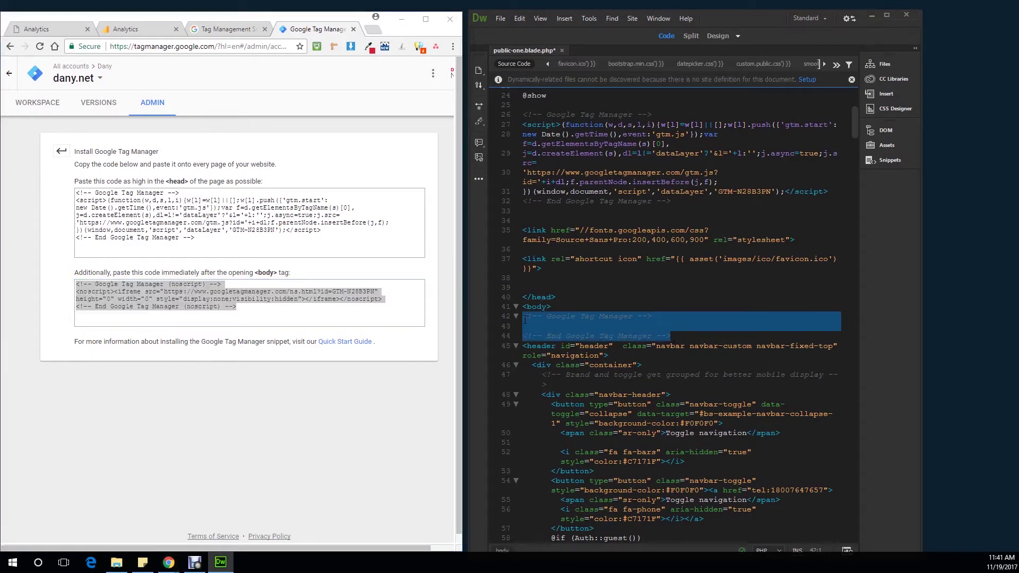
key(ctrl+v)
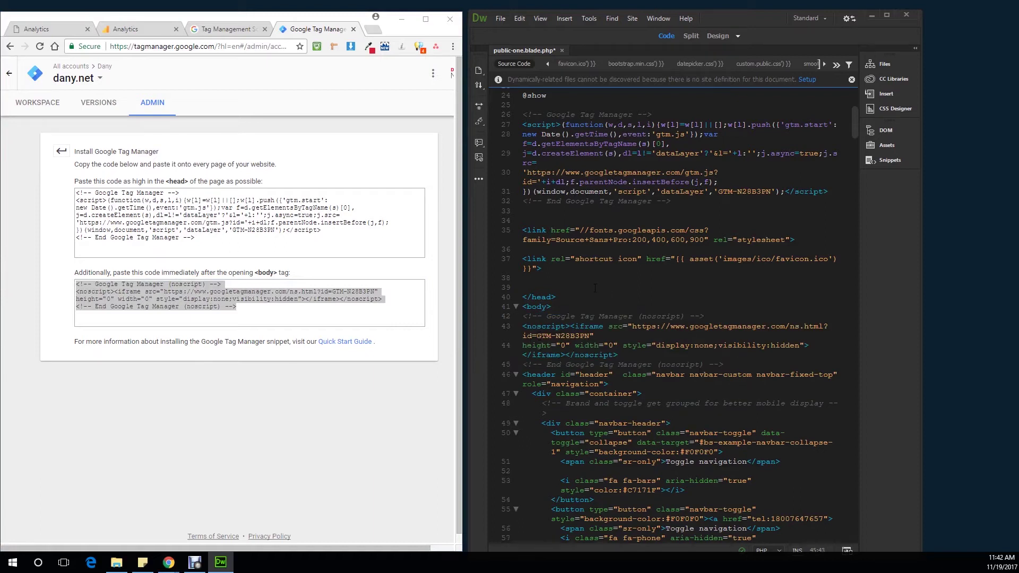
click(500, 18)
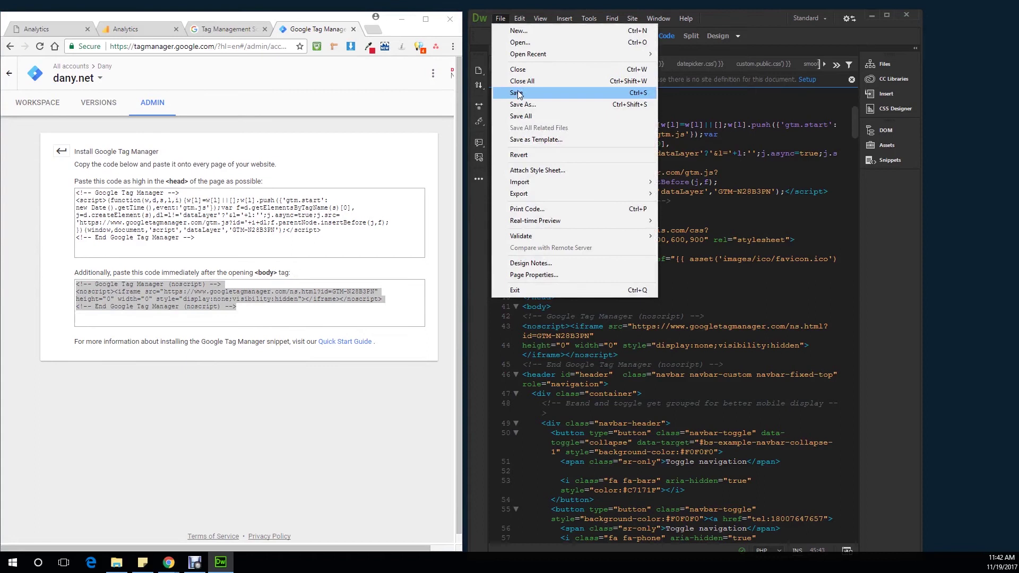
click(509, 93)
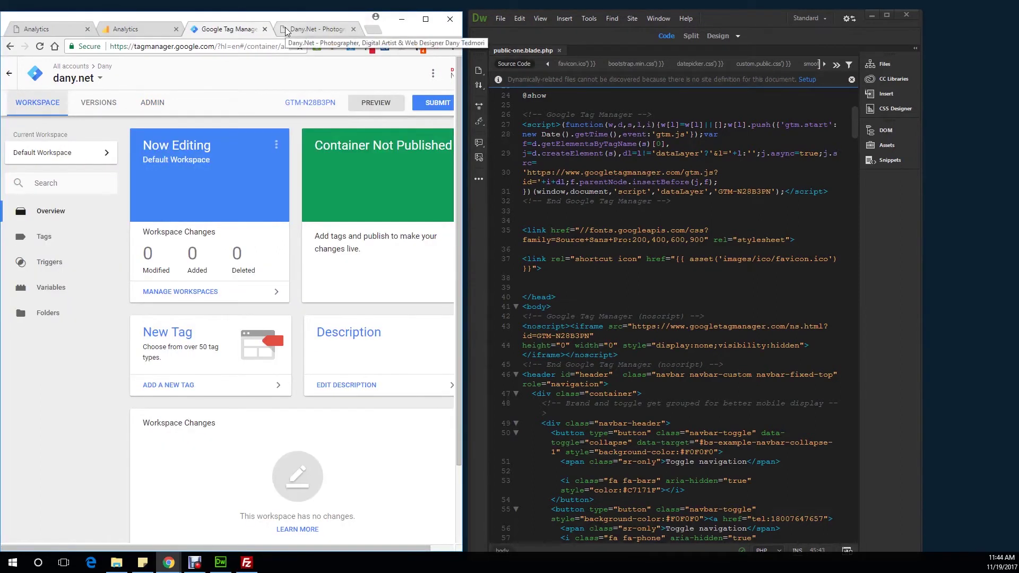
- Confirm both Tag Manager snippets appear in the live dany.net page source
click(294, 30)
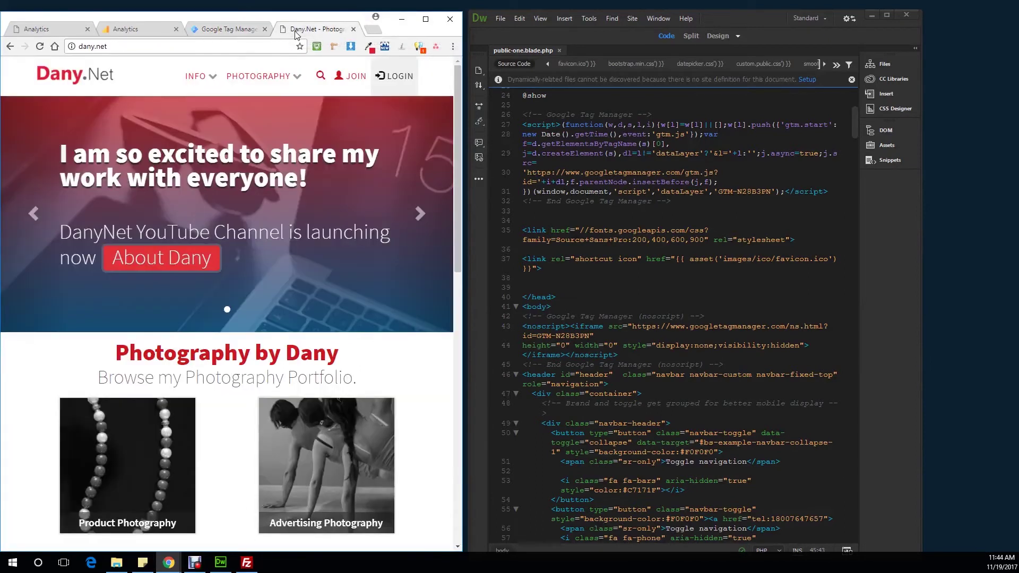
right_click(35, 383)
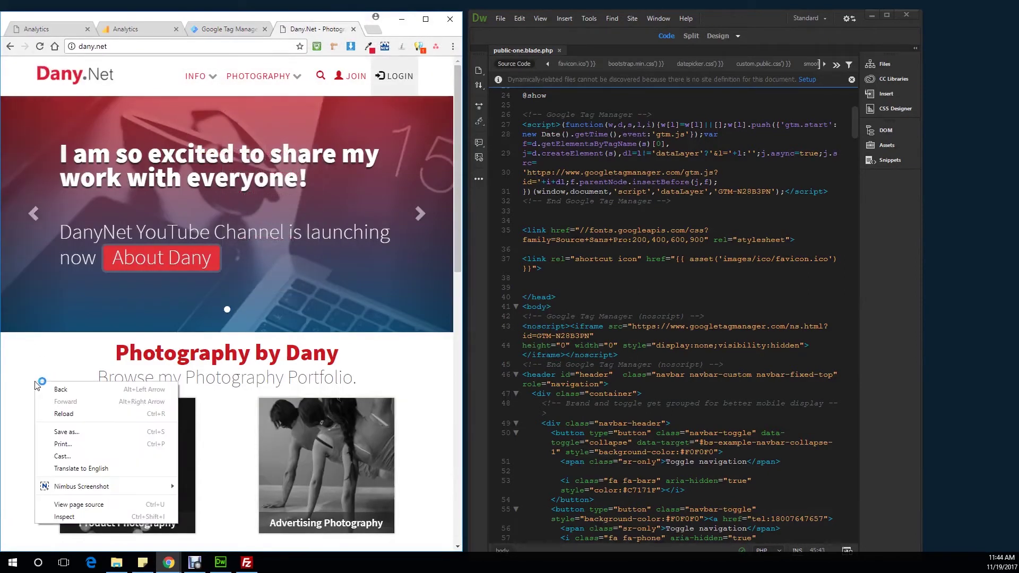
click(113, 506)
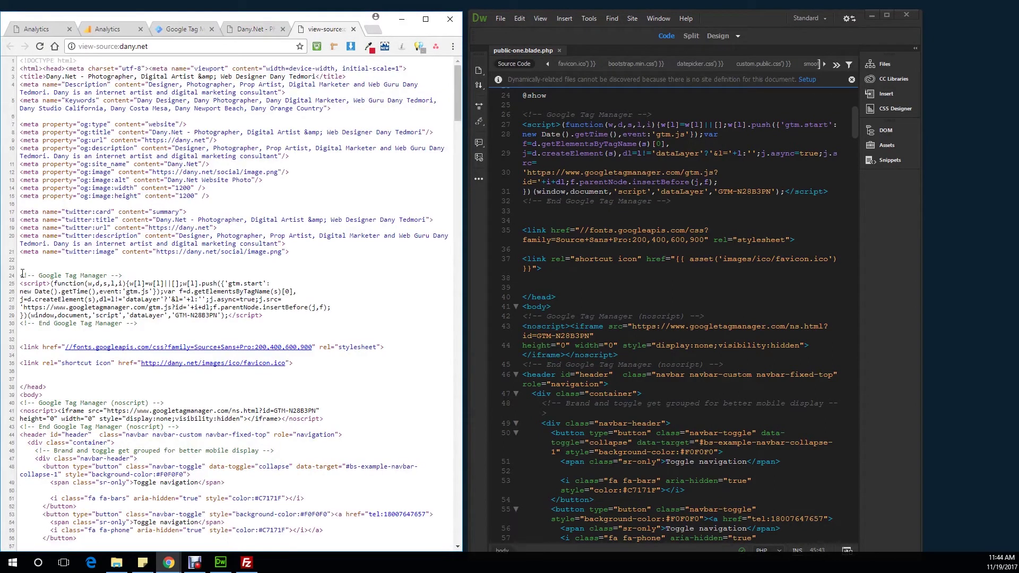
drag(22, 275, 179, 325)
scroll(102, 245, down, 2)
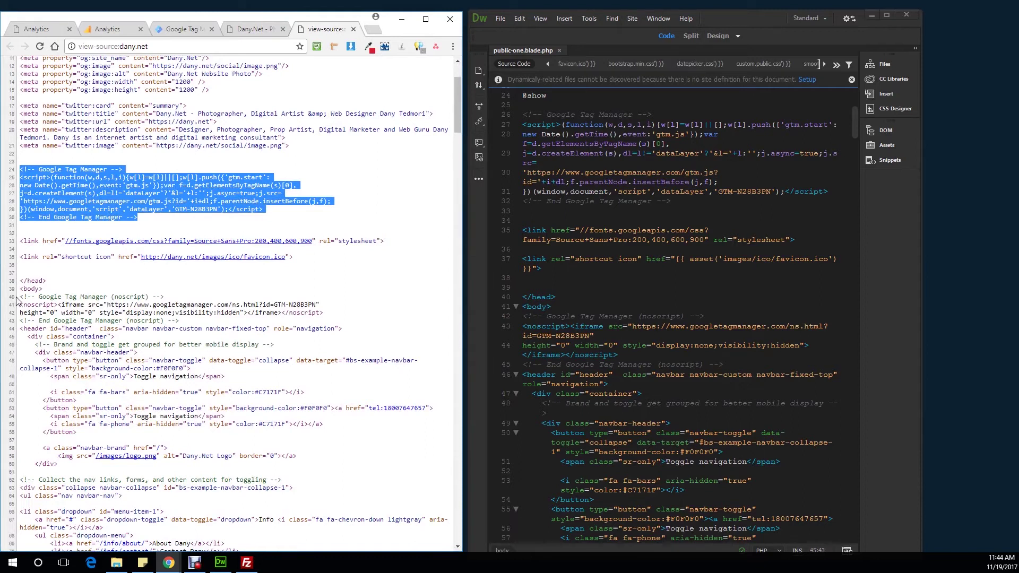
drag(20, 296, 230, 324)
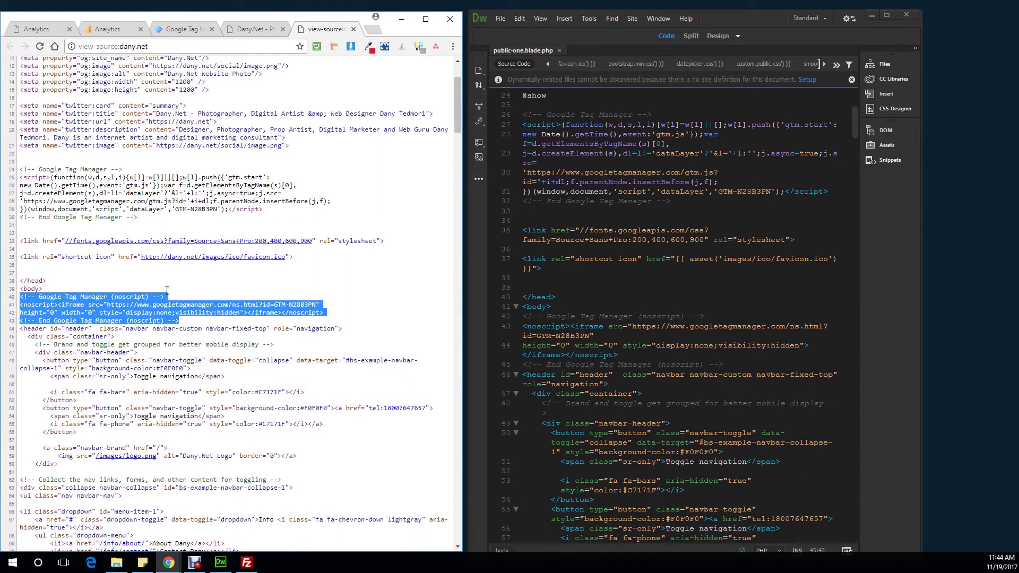
click(247, 31)
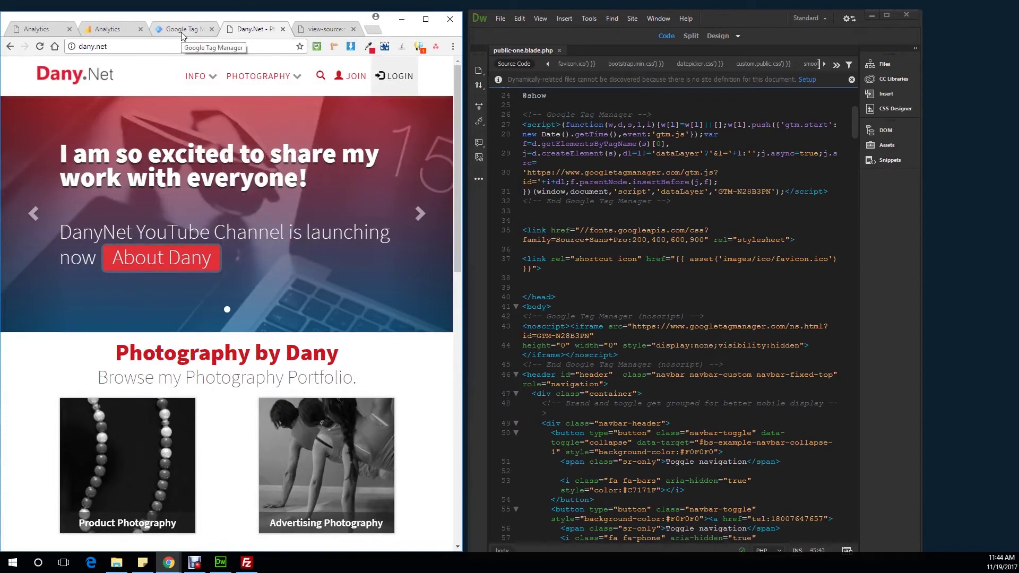
key(ctrl+2)
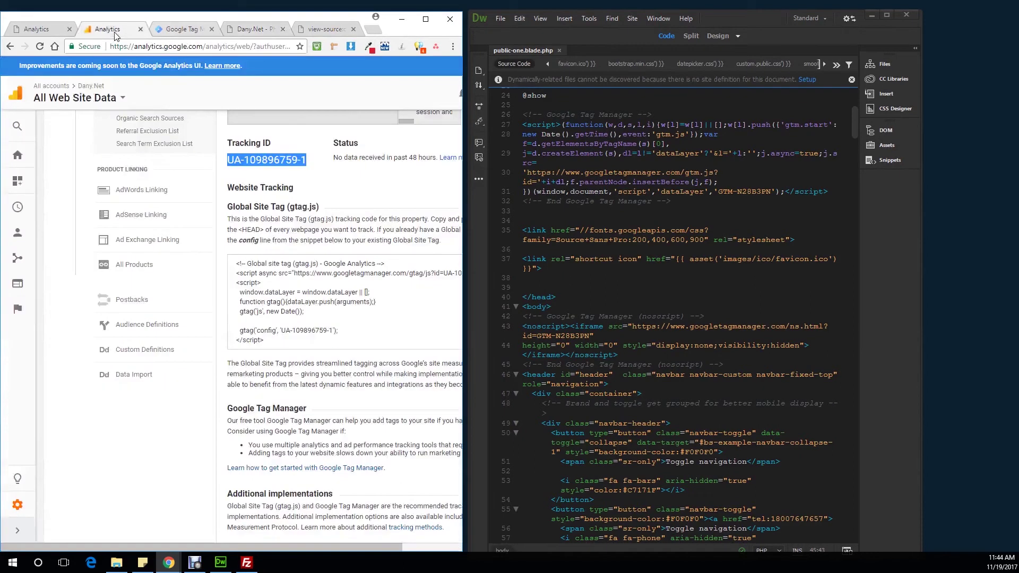
- Return to Tag Manager, widen the Chrome window, and open the dany.net container's Tags list
click(177, 31)
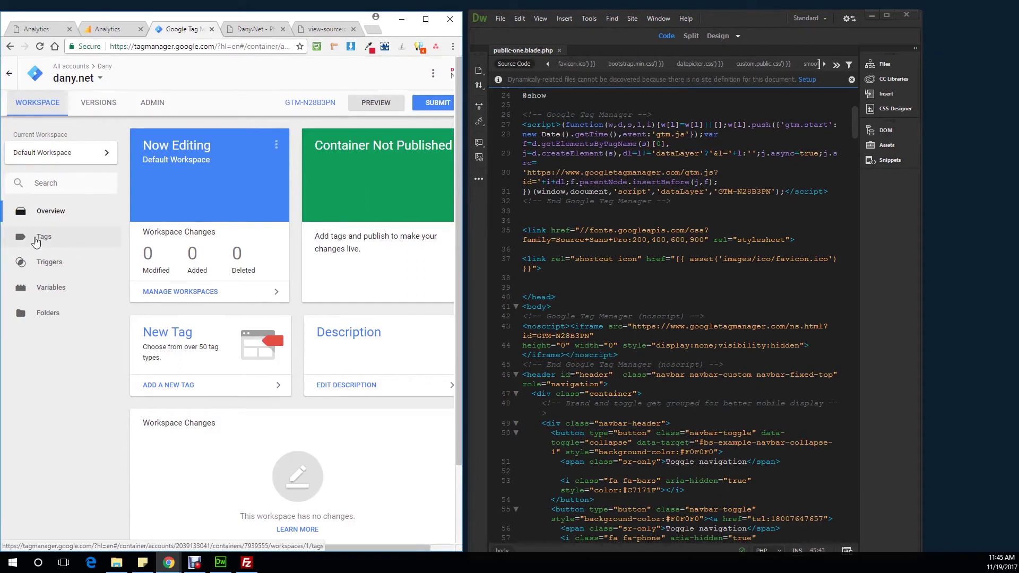
drag(464, 246, 838, 249)
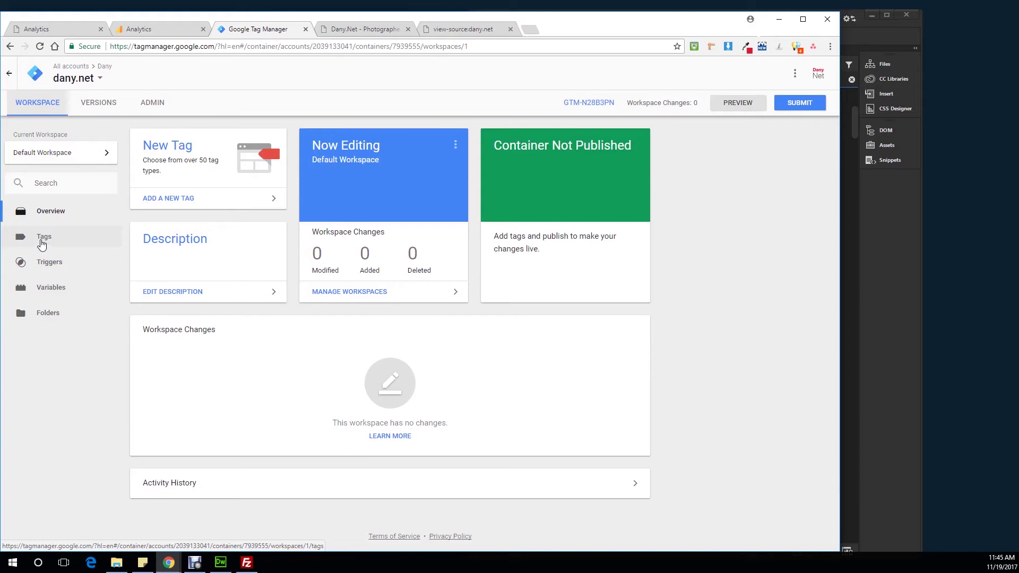
click(42, 243)
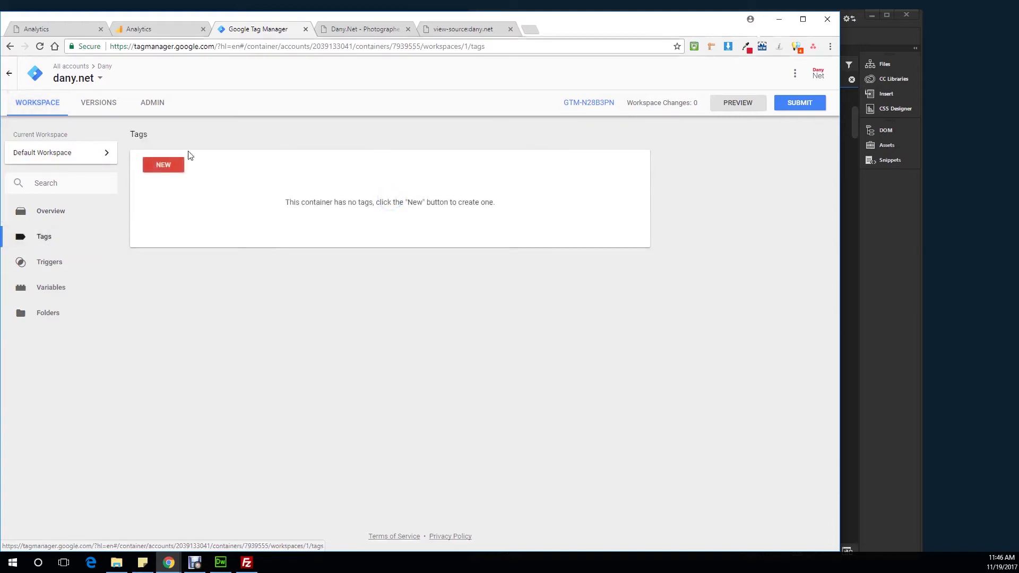
- Start a new tag and name it gaPageViews Tracking
click(164, 168)
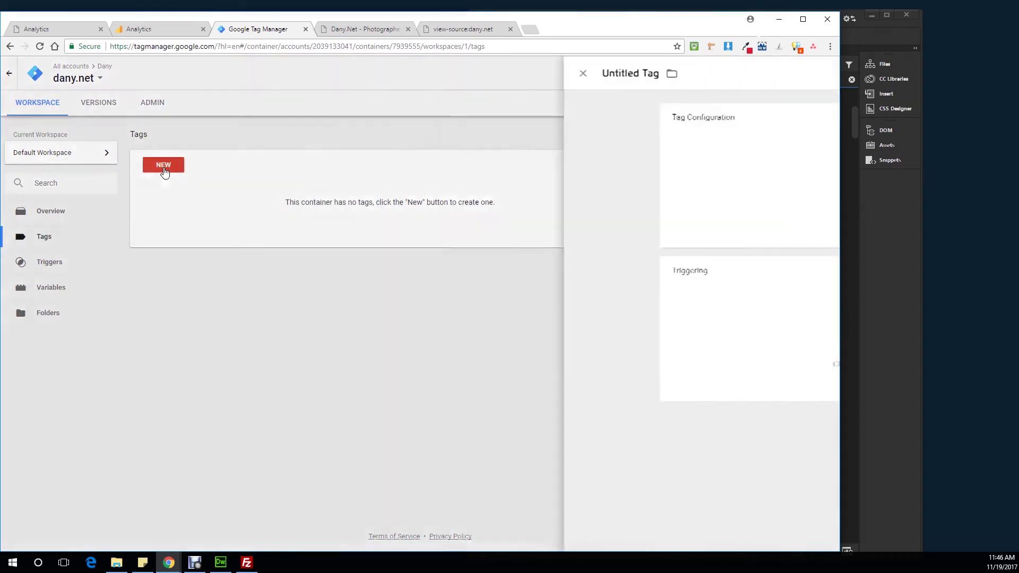
click(235, 73)
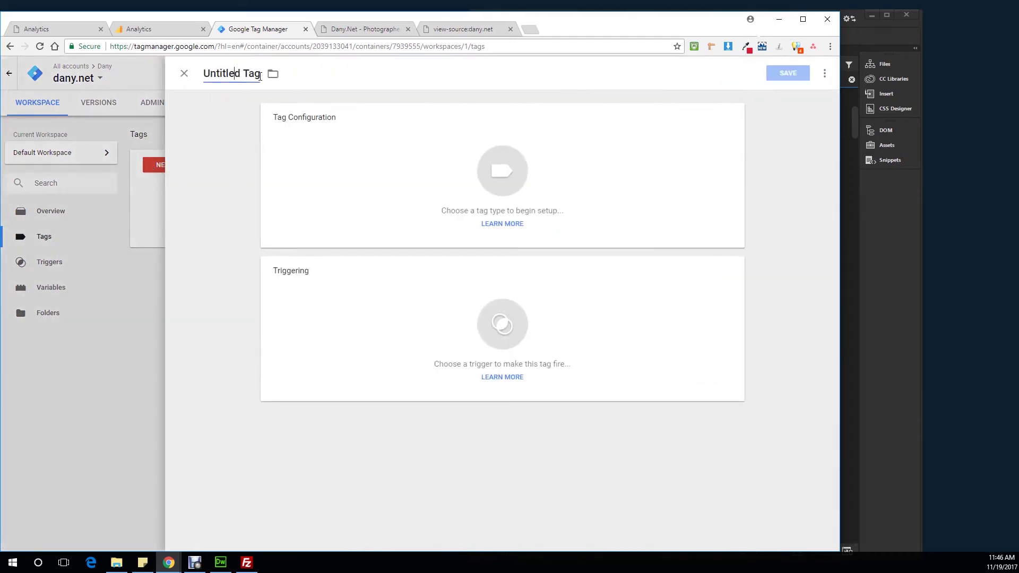
key(ctrl+a)
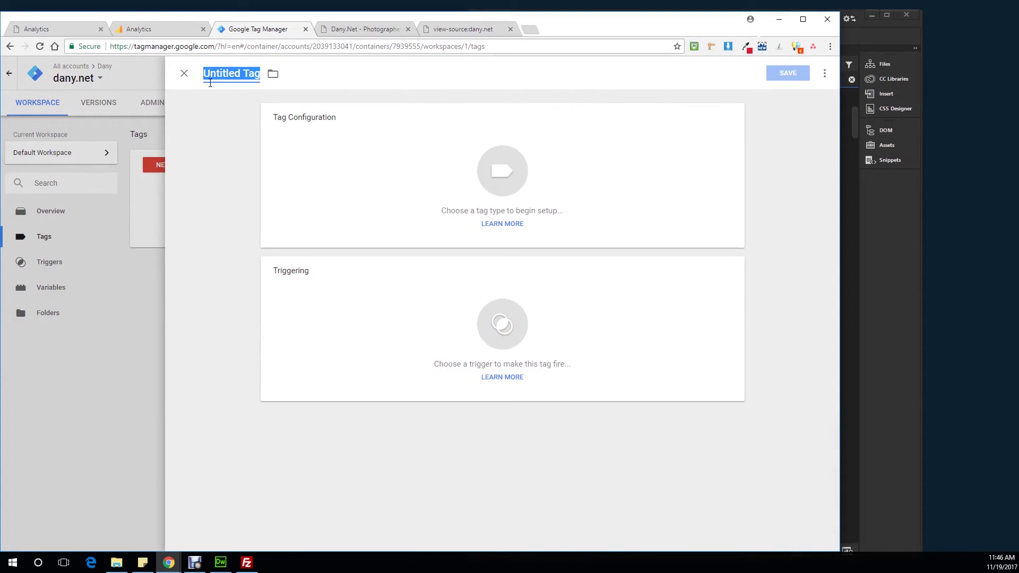
text(ga)
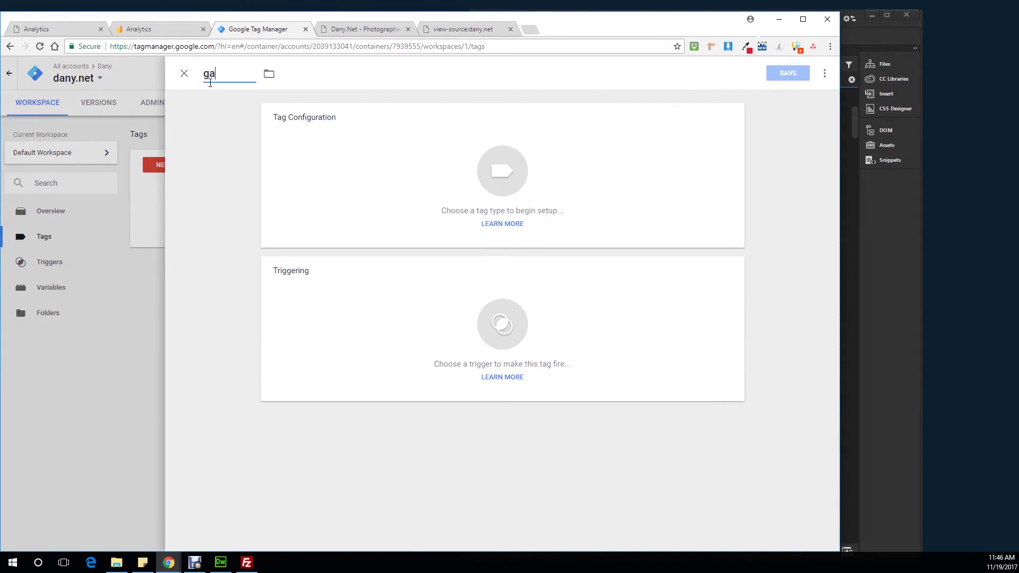
text(PageViews Tracking)
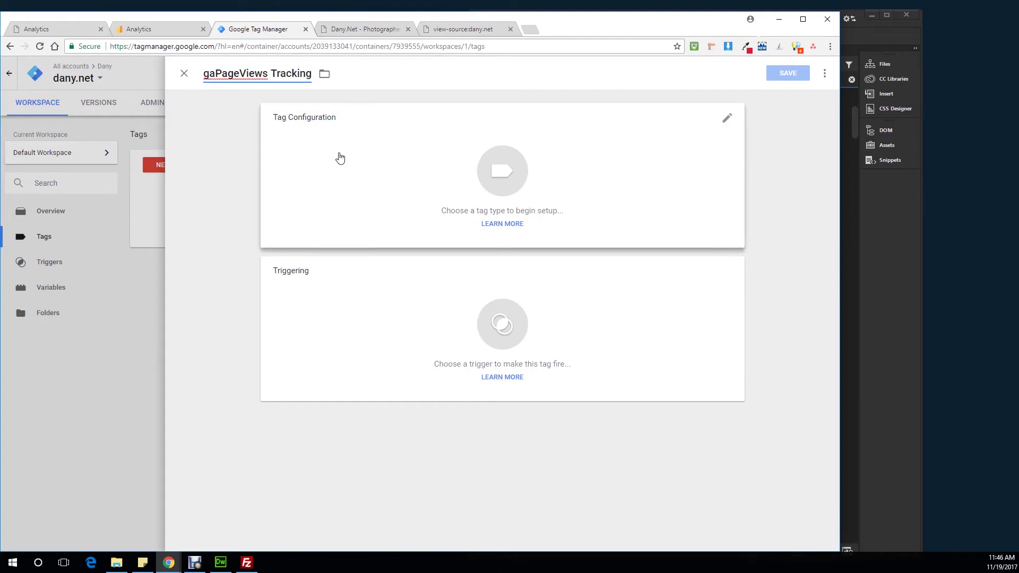
- Make it a Universal Analytics Page View tag with overriding settings enabled
click(506, 184)
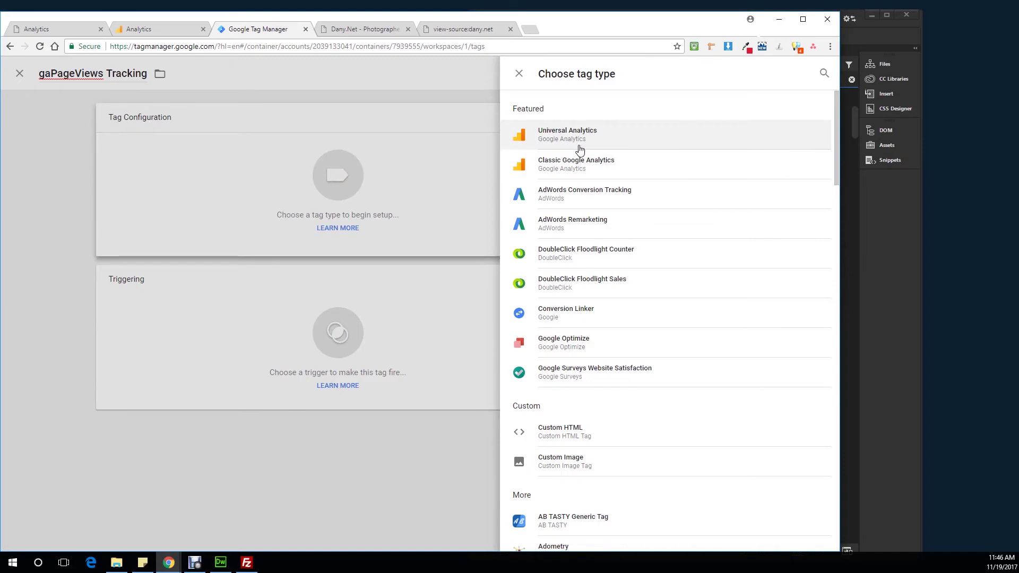
scroll(596, 391, down, 1)
scroll(595, 391, up, 1)
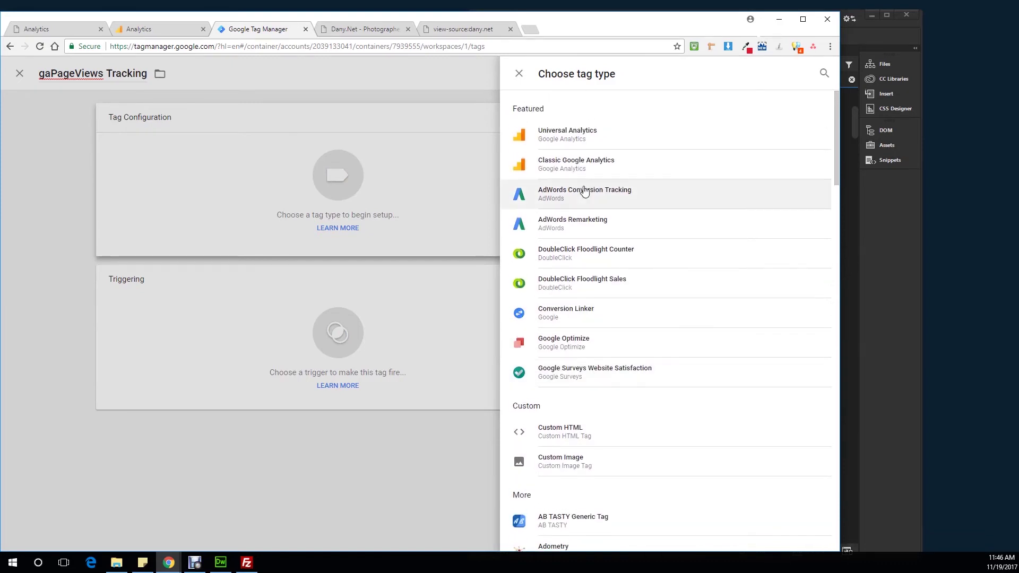
click(560, 141)
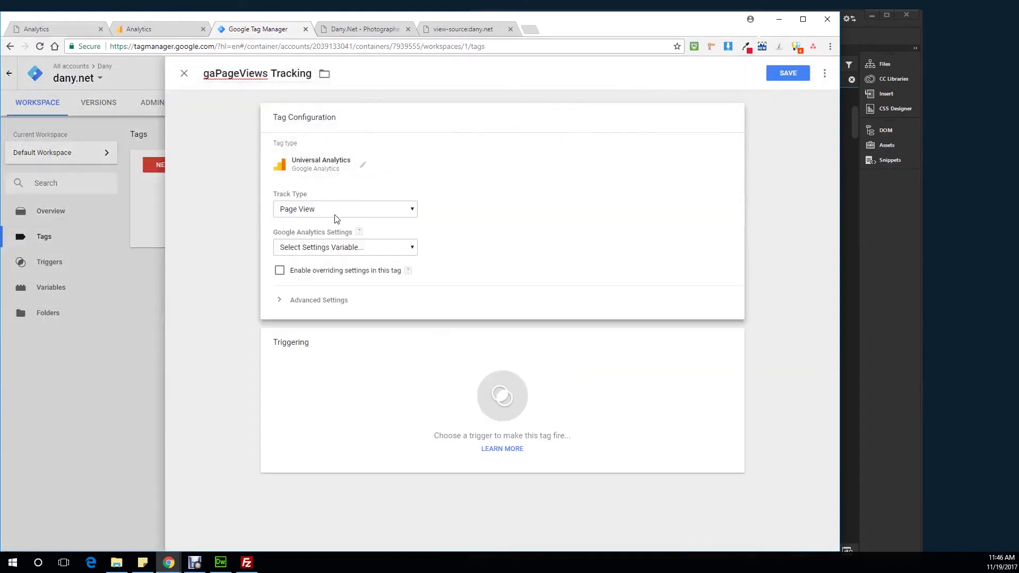
click(305, 211)
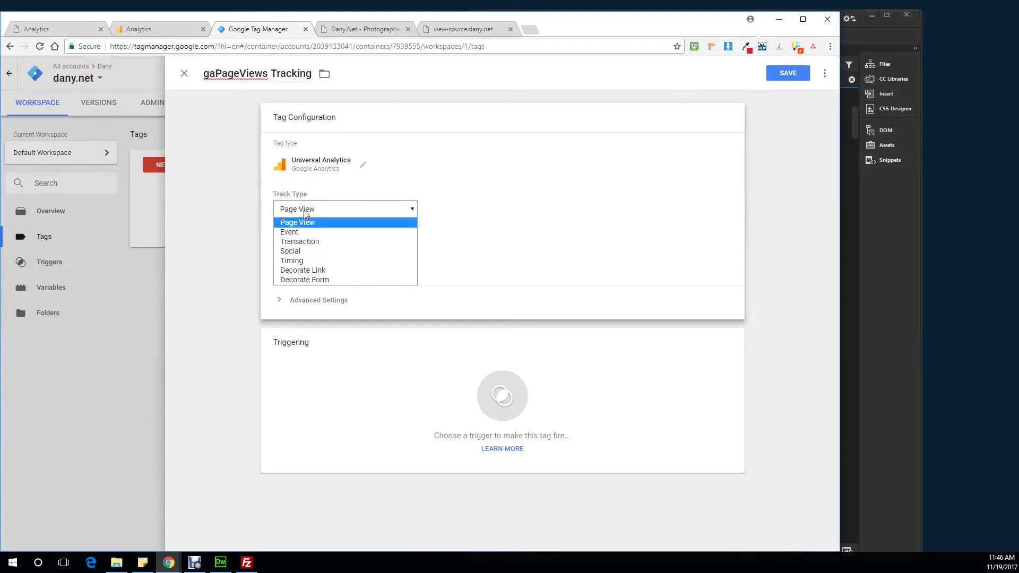
click(304, 210)
click(321, 251)
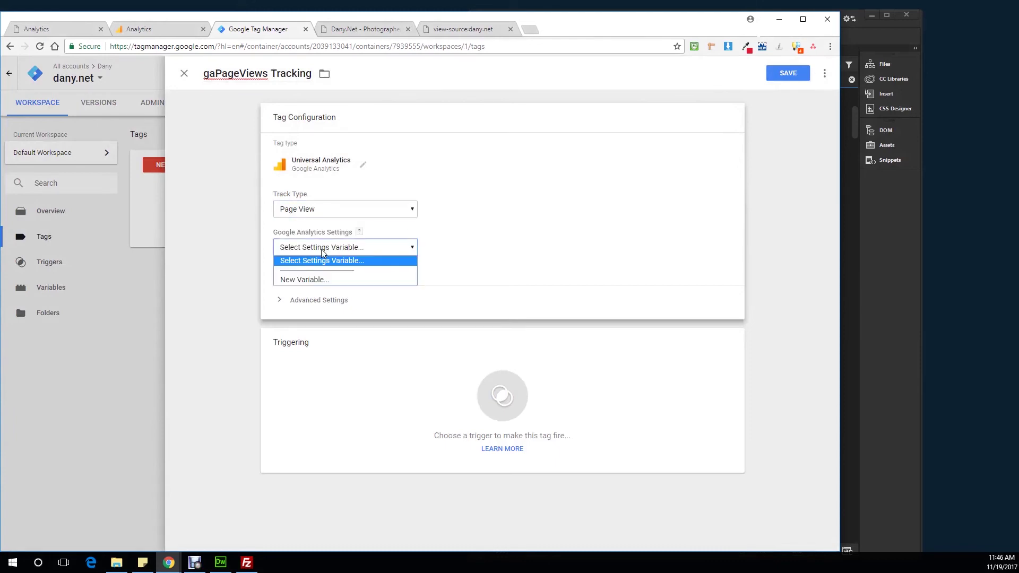
click(321, 252)
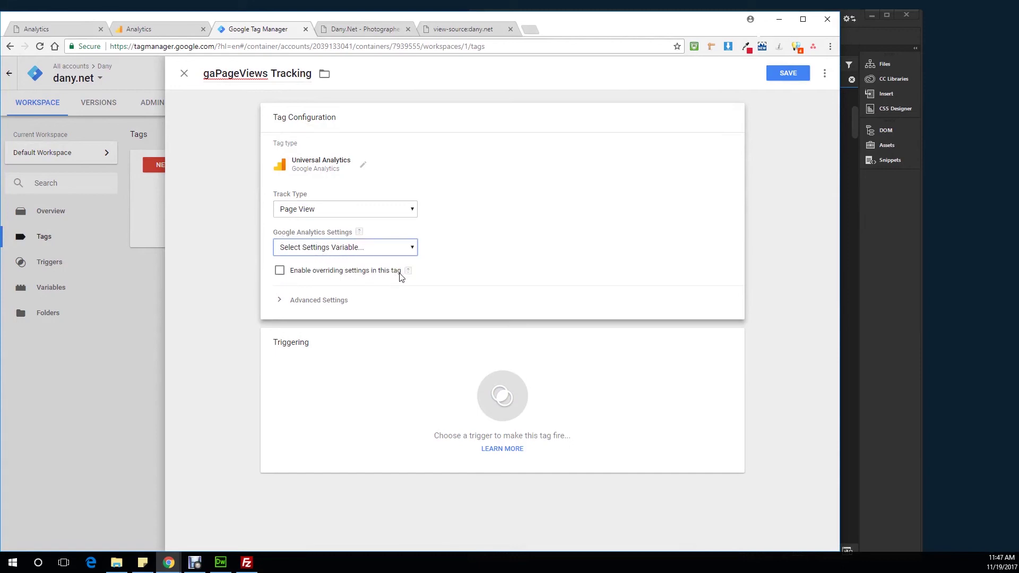
click(280, 271)
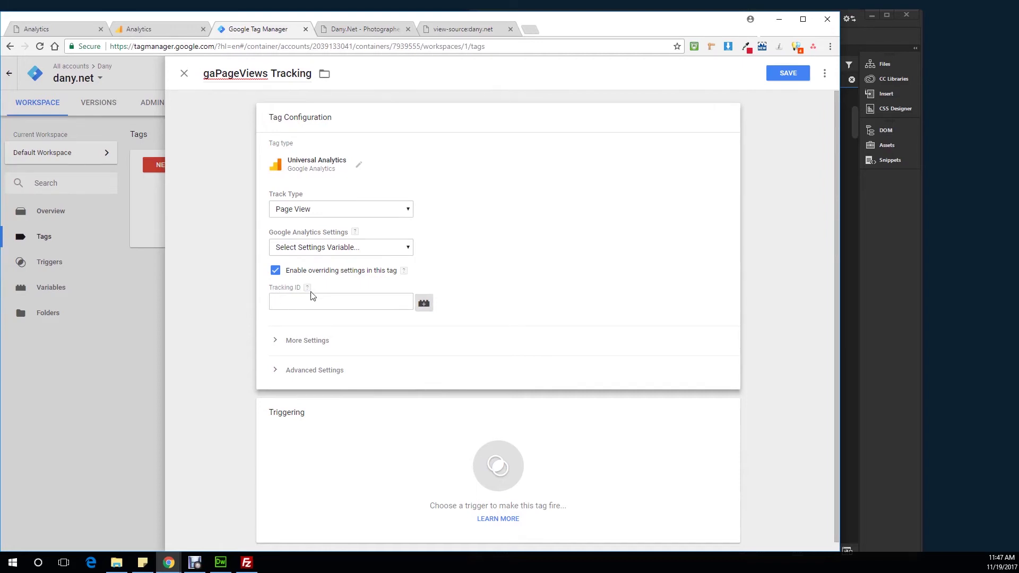
- Copy the property's tracking ID from Analytics and open the variable picker for the tag's Tracking ID
mouse_move(304, 293)
click(155, 31)
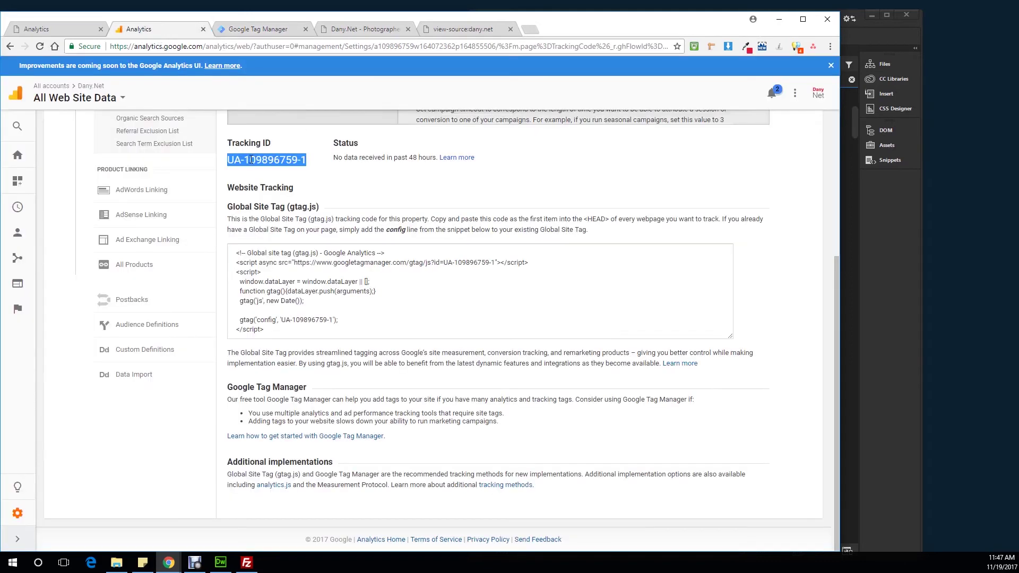
drag(228, 143, 305, 159)
right_click(305, 160)
click(248, 160)
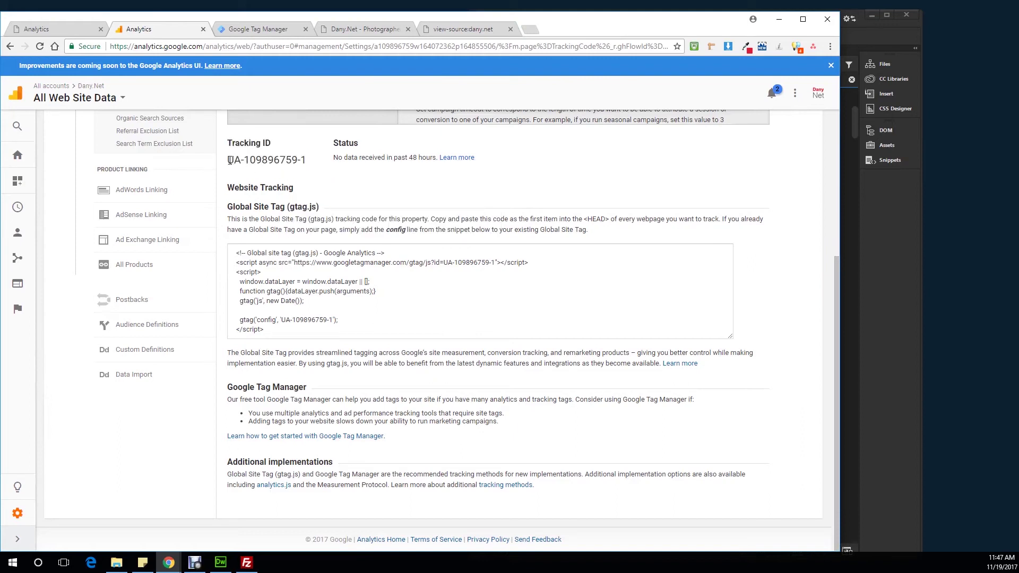
drag(229, 160, 307, 160)
right_click(303, 163)
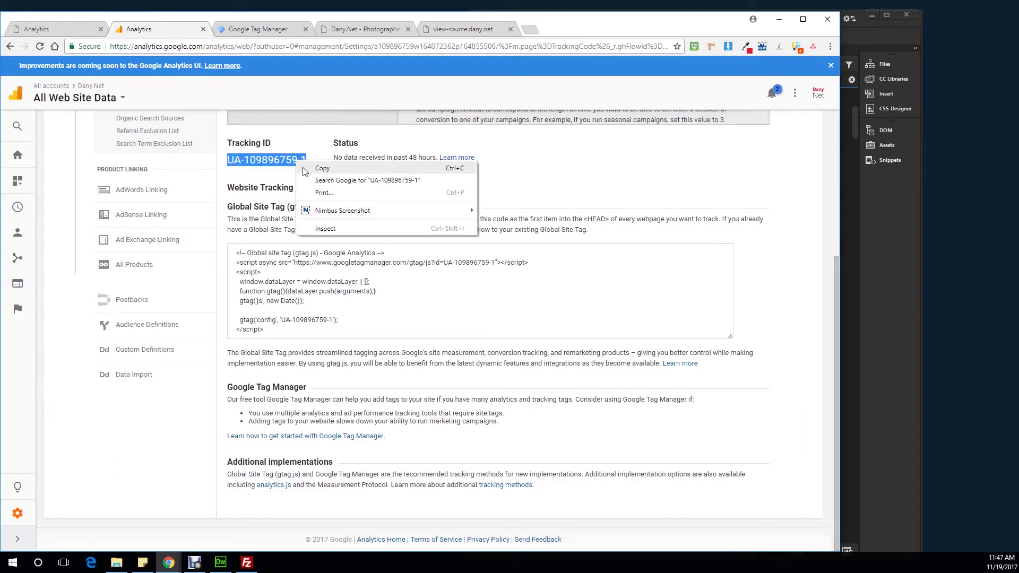
click(306, 169)
click(251, 32)
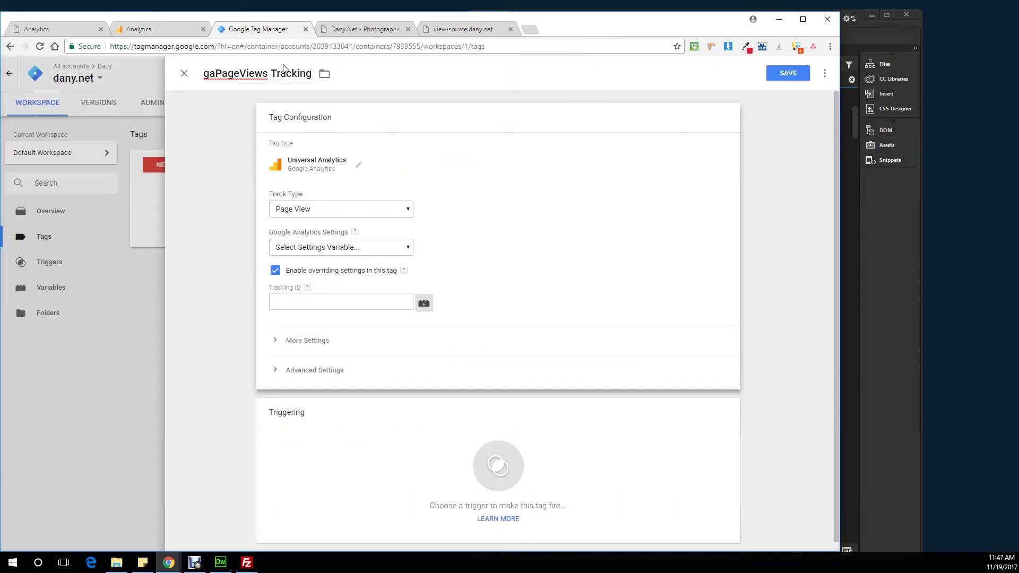
click(418, 301)
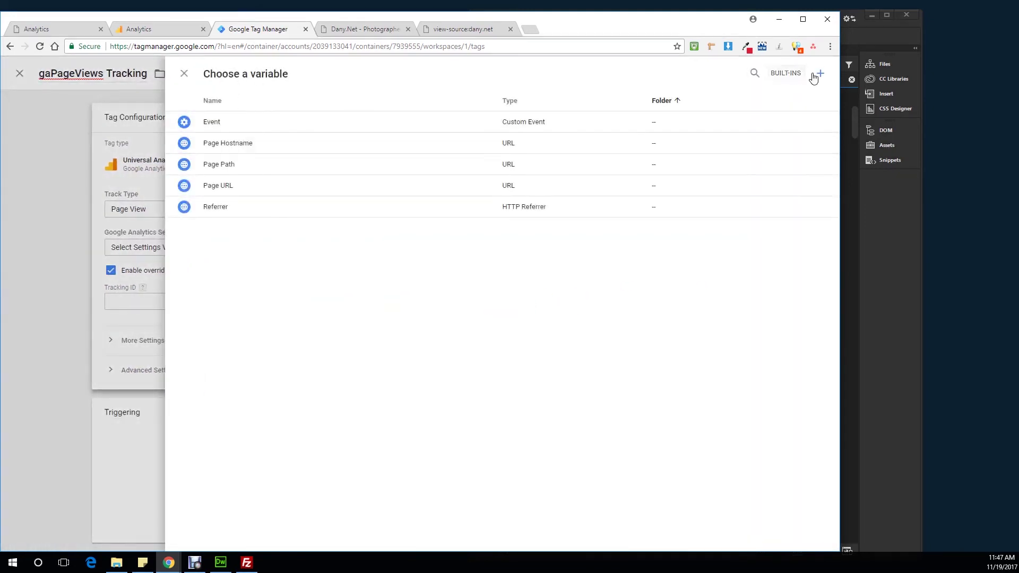
- Create and save a Constant variable gaTrackingID whose value is the pasted Analytics tracking ID
click(817, 76)
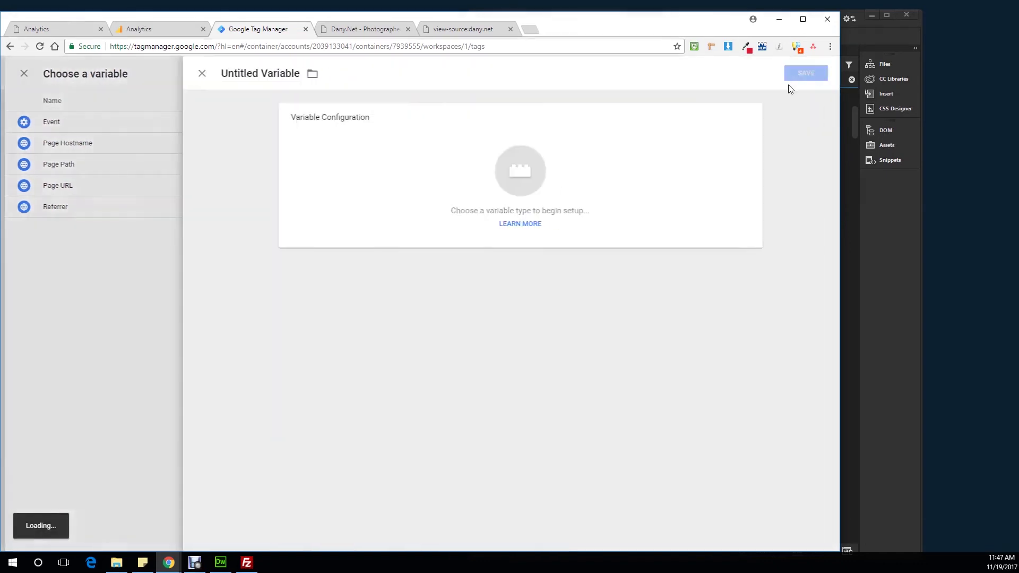
drag(281, 76, 200, 77)
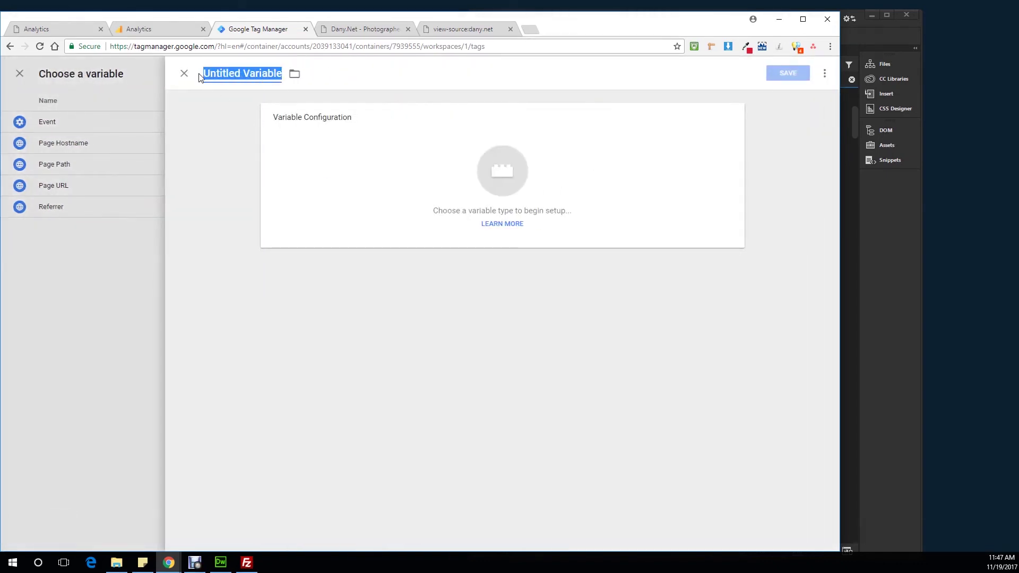
text(gaTr)
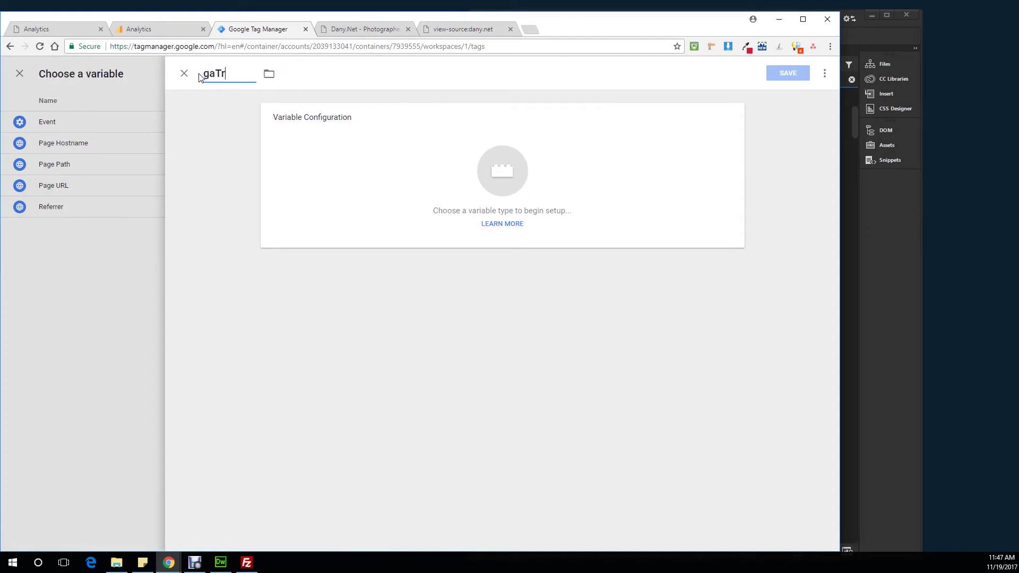
text(ackingID)
click(494, 191)
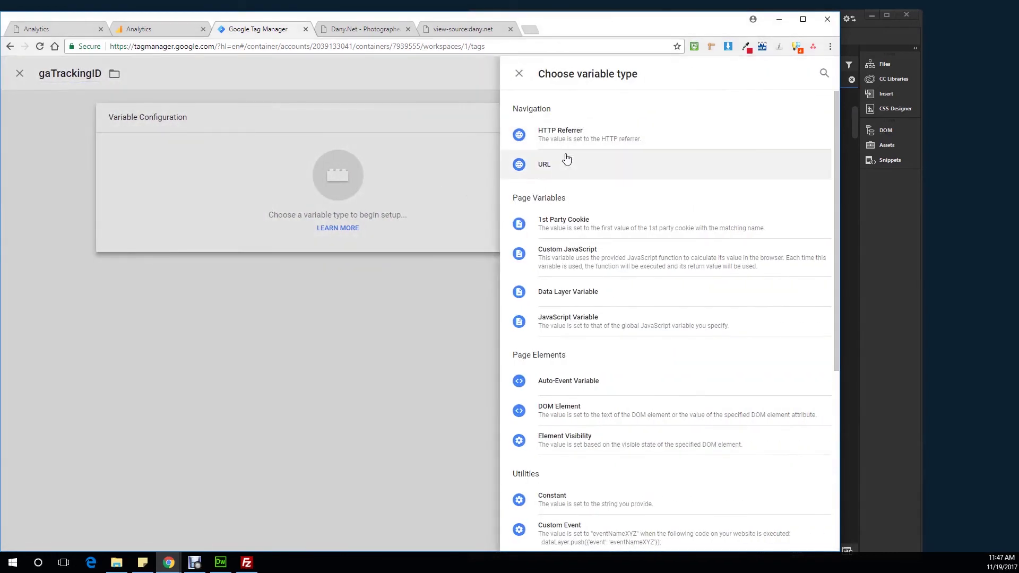
scroll(556, 402, down, 2)
click(553, 402)
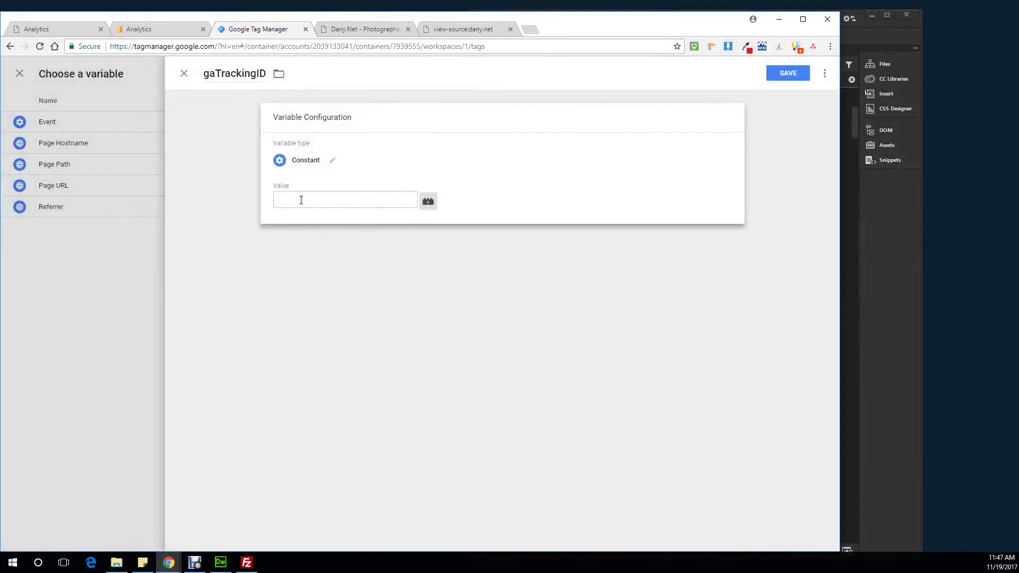
click(302, 201)
key(ctrl+v)
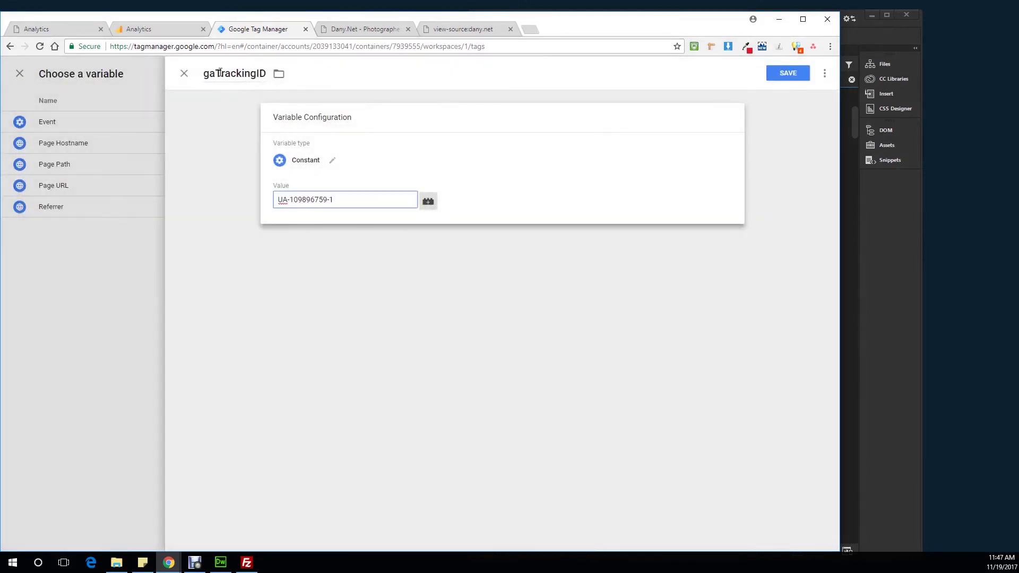
click(777, 73)
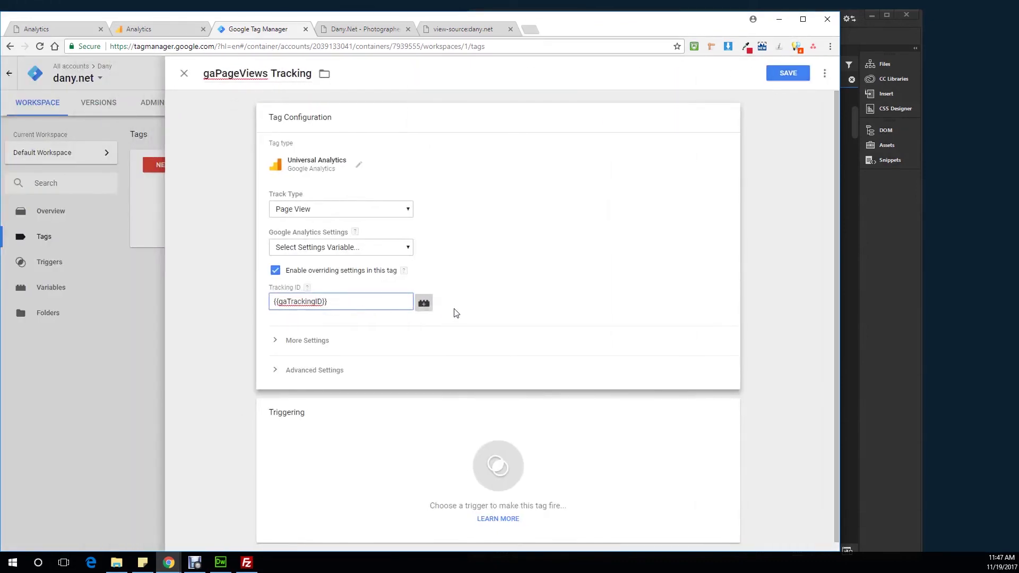
- Under Advanced Settings, keep Once per event firing and turn on Only fire this tag in published containers
click(307, 336)
scroll(373, 320, down, 2)
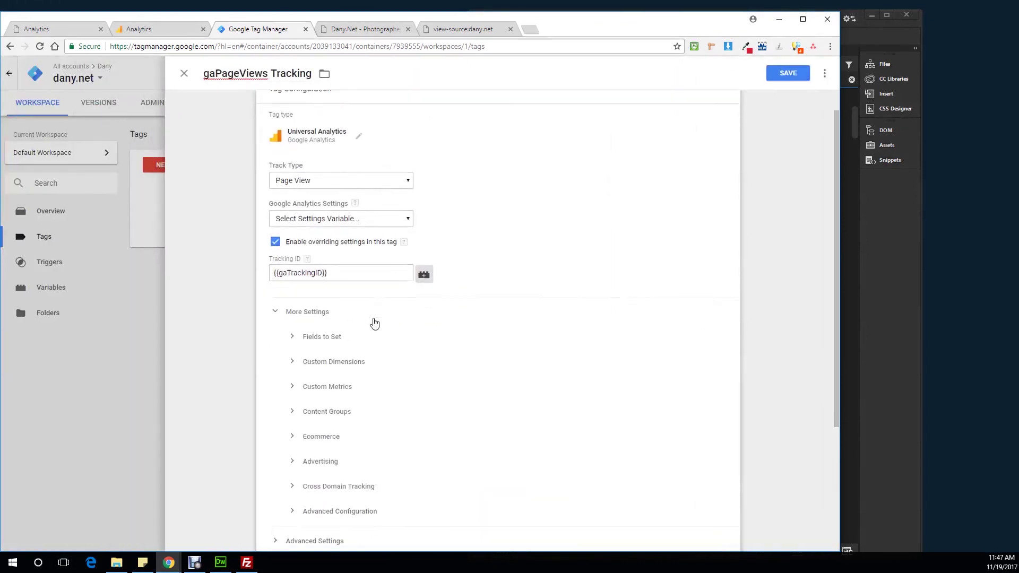
click(306, 456)
scroll(398, 375, down, 4)
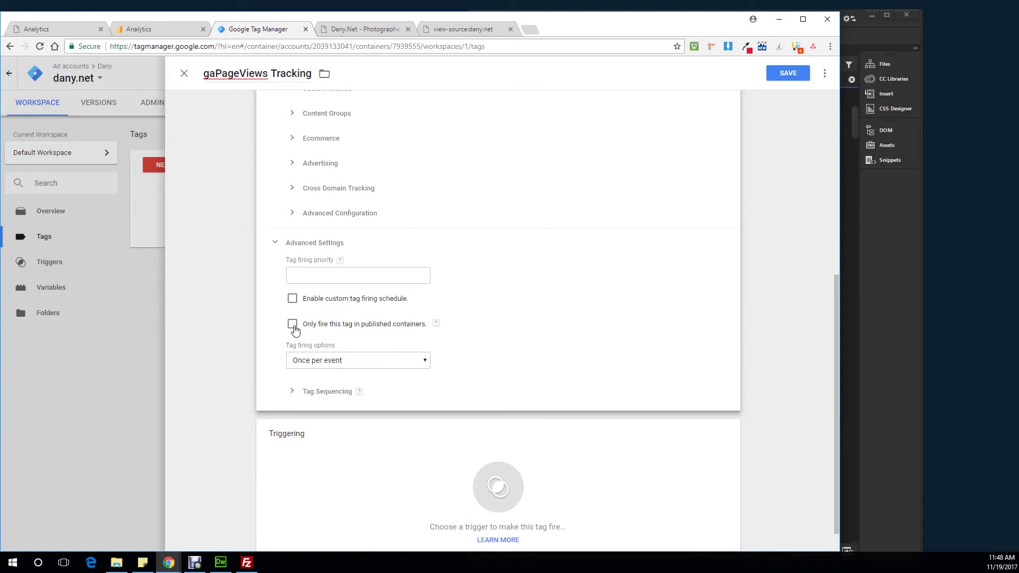
click(322, 365)
click(326, 366)
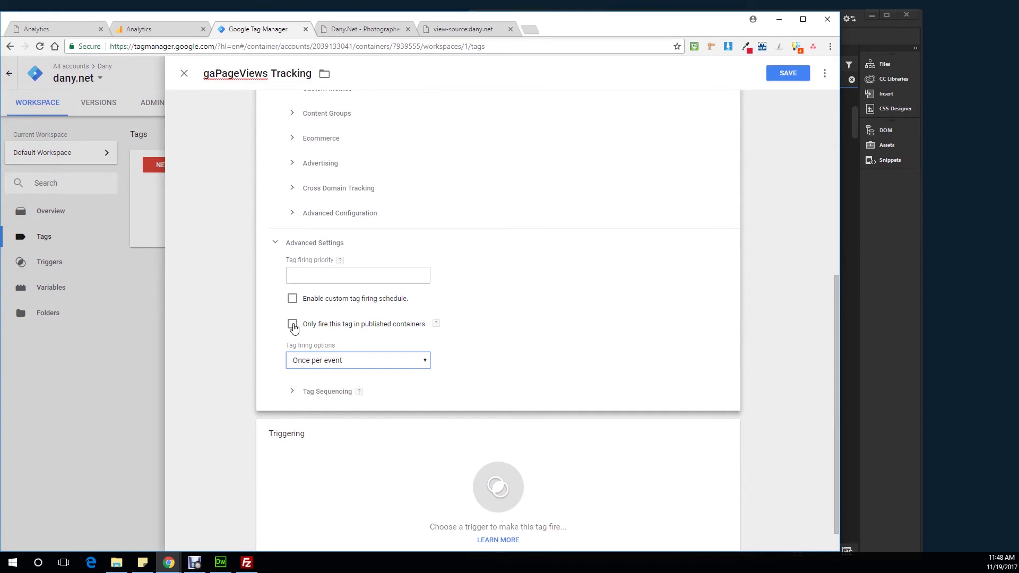
click(292, 325)
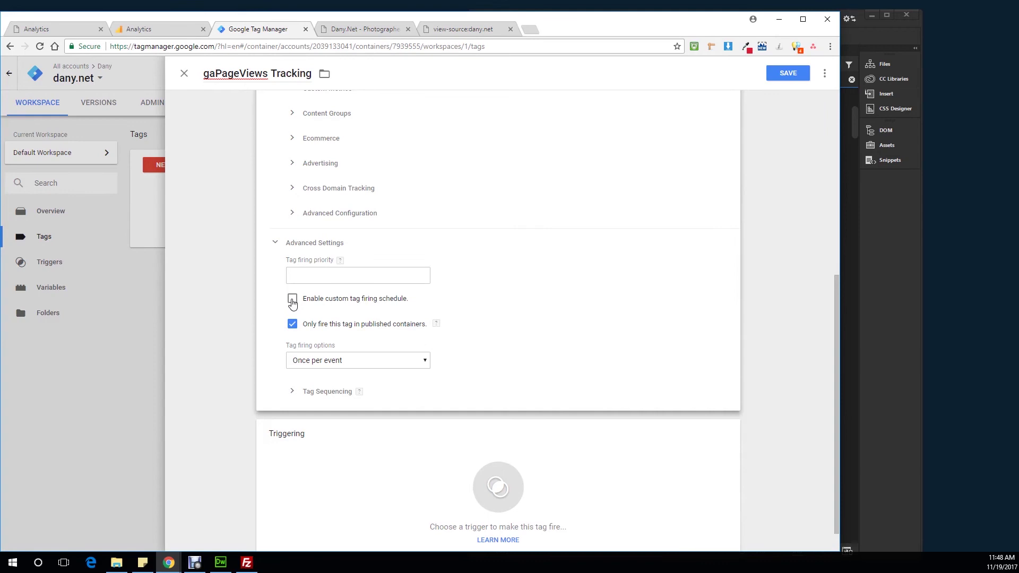
click(295, 391)
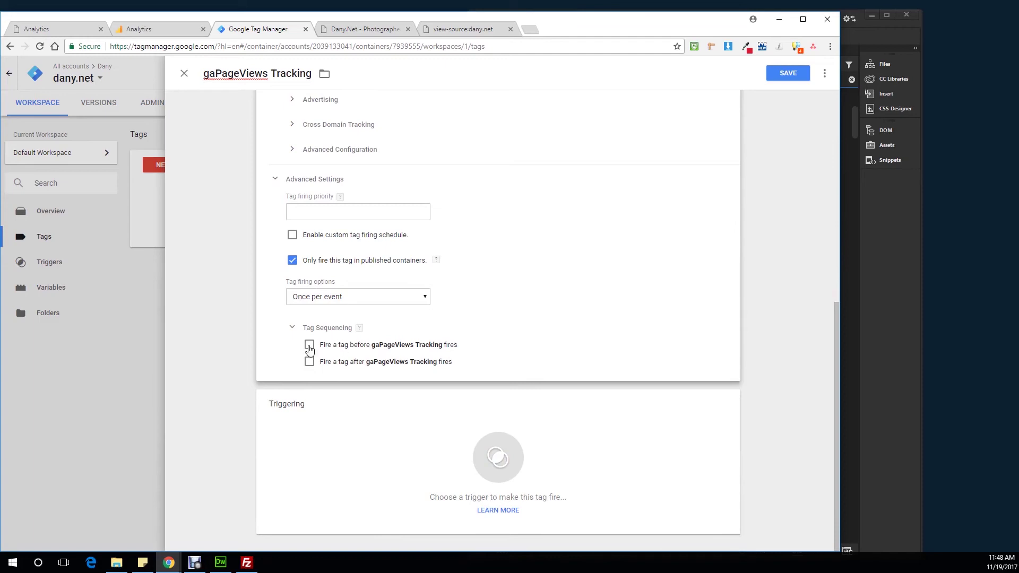
click(295, 330)
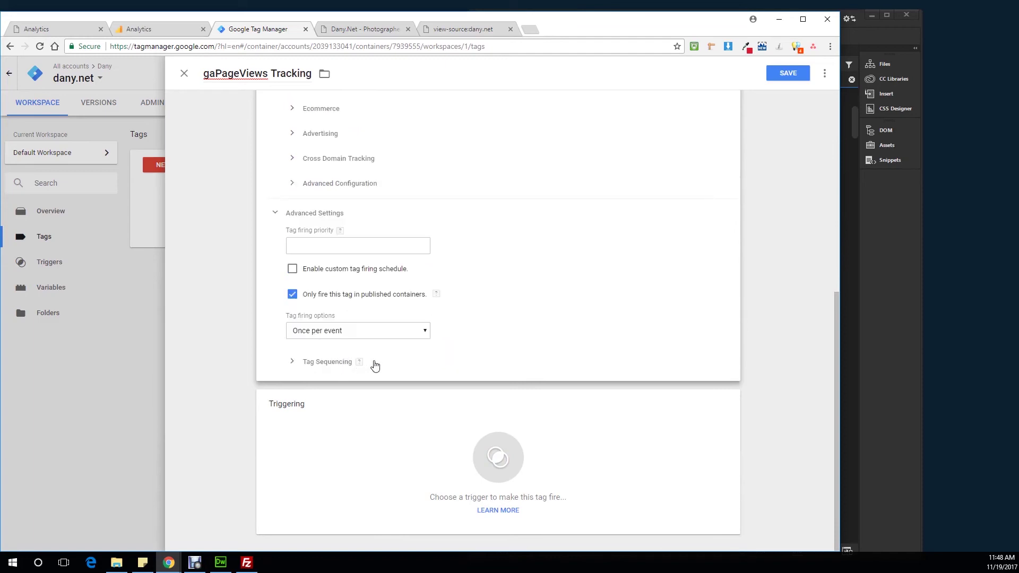
scroll(375, 364, up, 5)
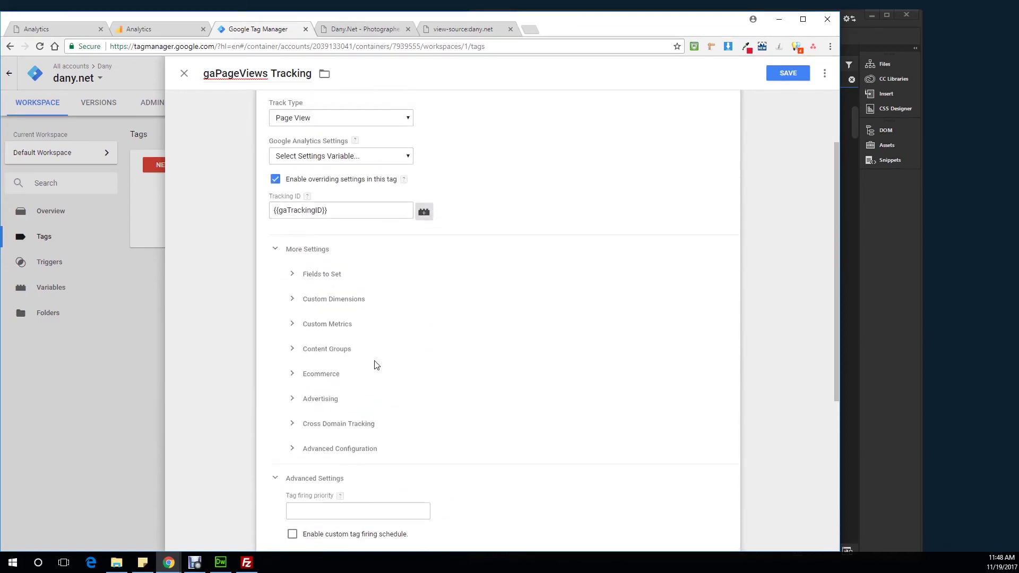
scroll(375, 364, down, 5)
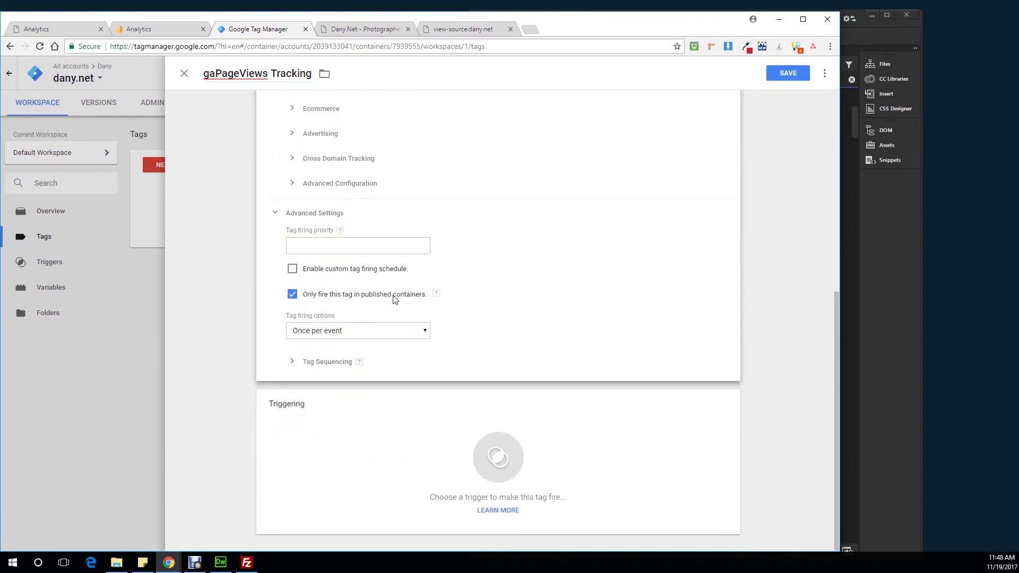
mouse_move(437, 296)
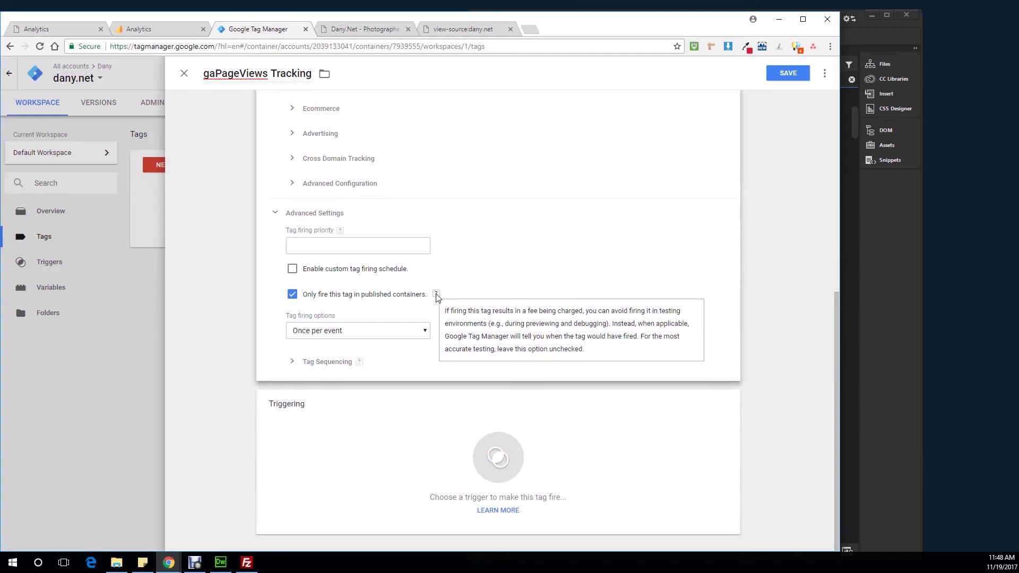
- Give gaPageViews Tracking the All Pages trigger and save the tag
click(404, 436)
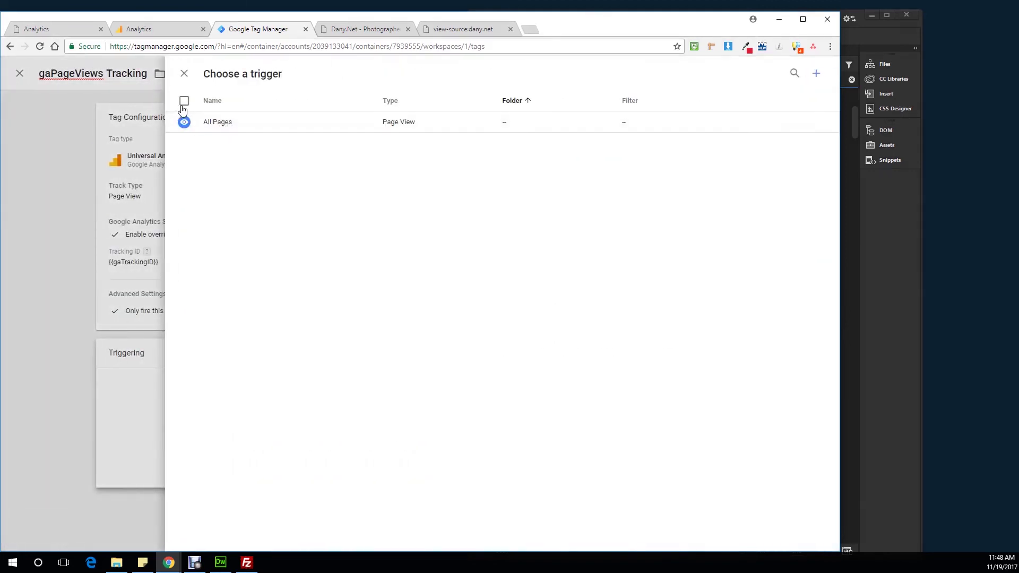
click(222, 123)
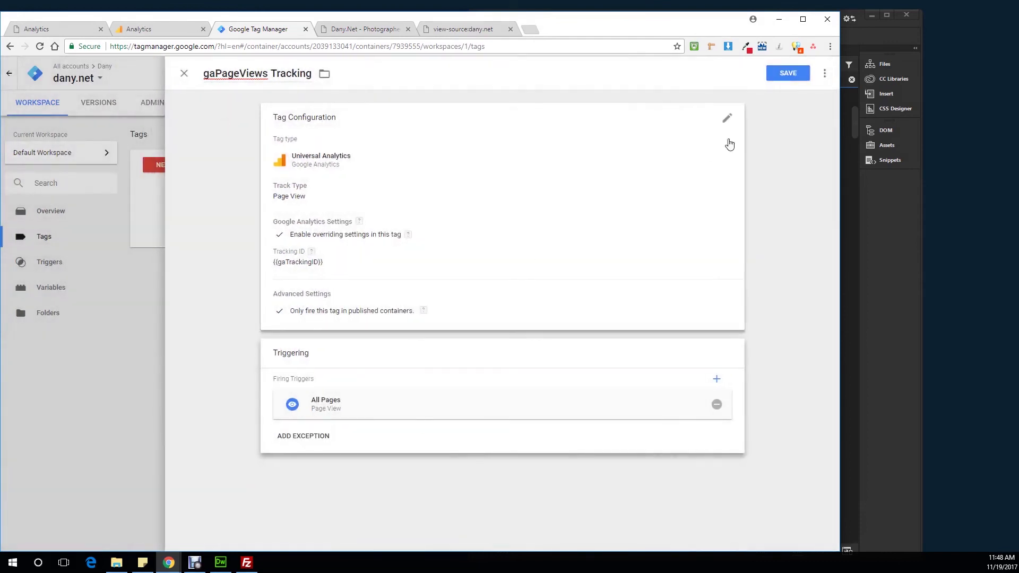
click(778, 79)
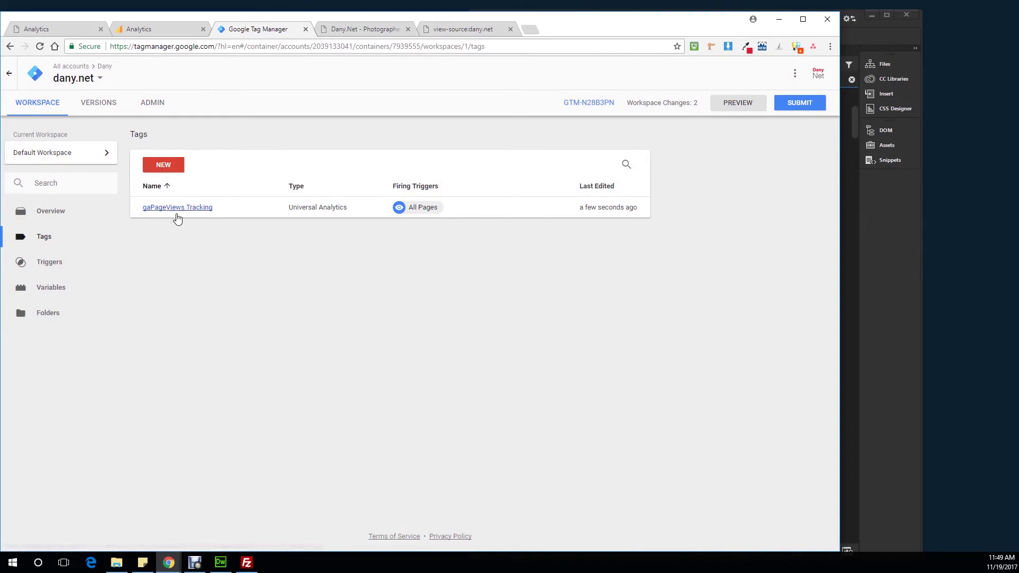
- Publish Version 1 named 'Created gaPageviews Tracking', reusing that text as its description
click(792, 105)
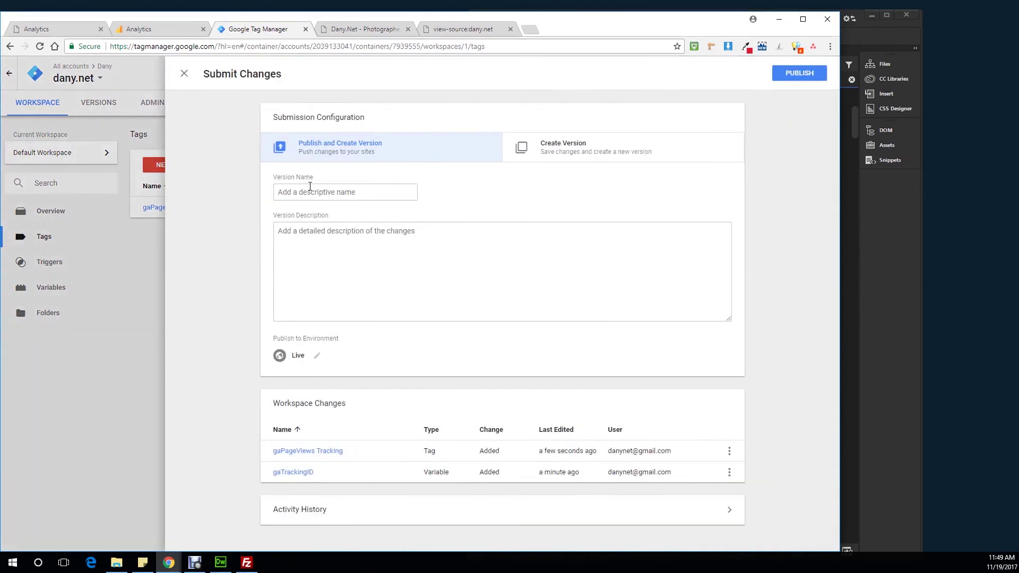
click(310, 191)
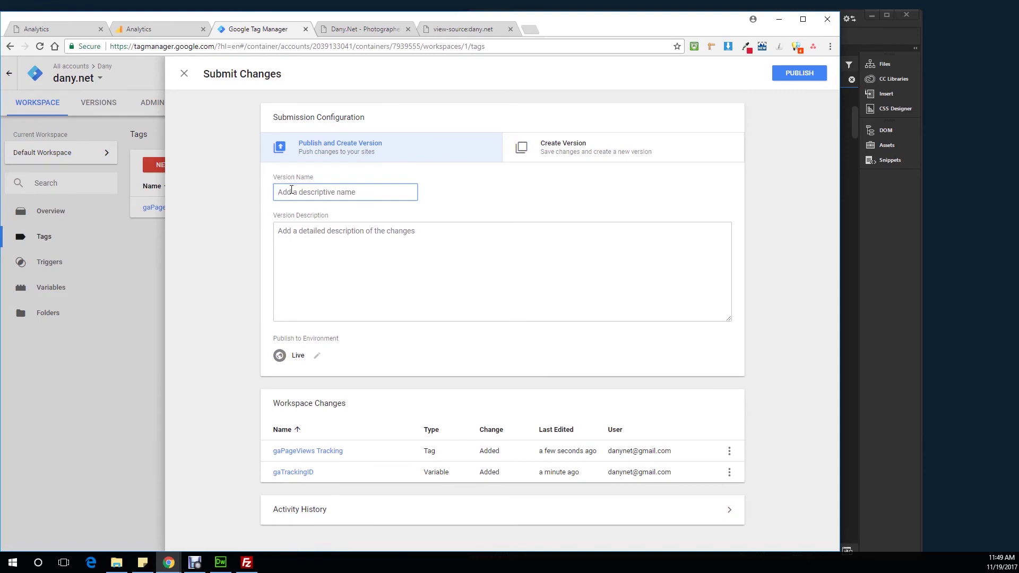
text(reated gaPageviews Tracking)
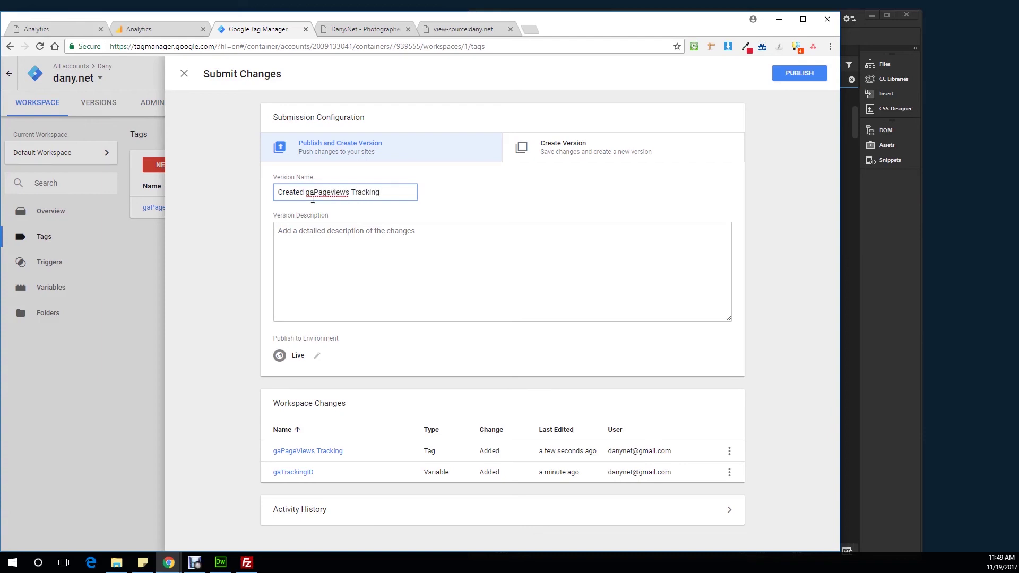
drag(385, 192, 259, 195)
click(320, 239)
text(Created gaPageviews Tracking)
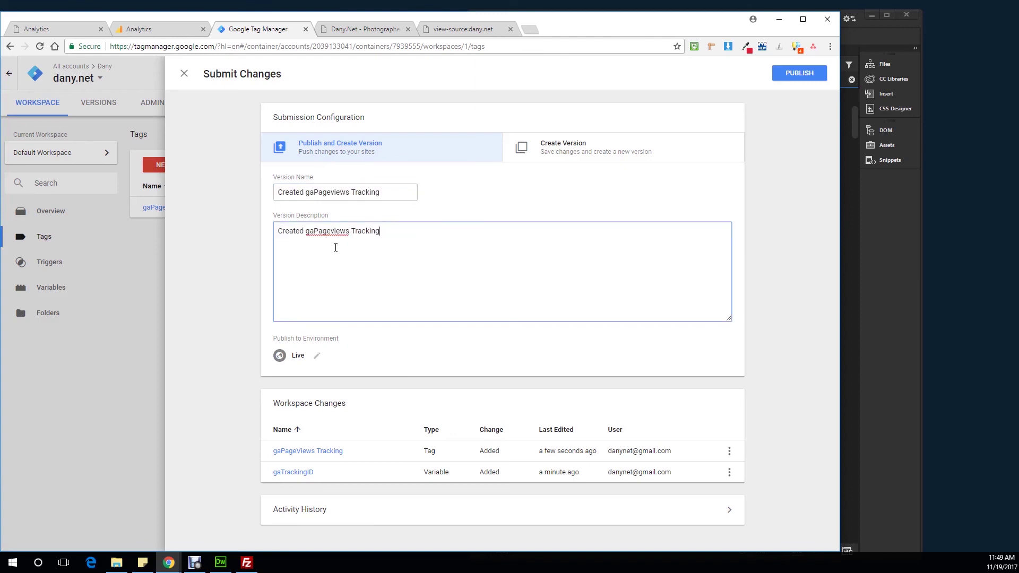
click(805, 78)
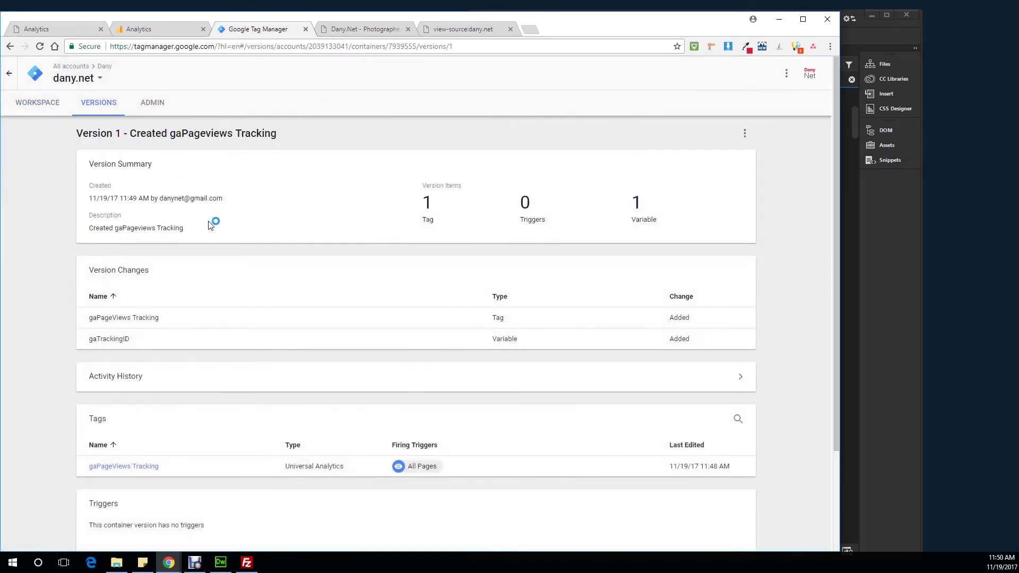
- Go back to the Default Workspace overview and start Preview mode
scroll(210, 225, down, 3)
scroll(210, 225, up, 5)
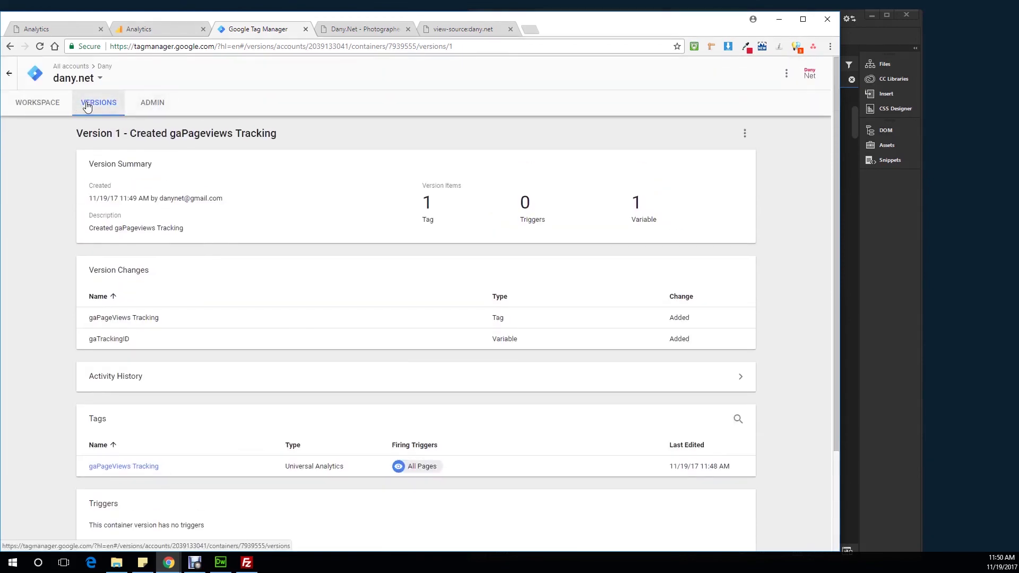
click(53, 113)
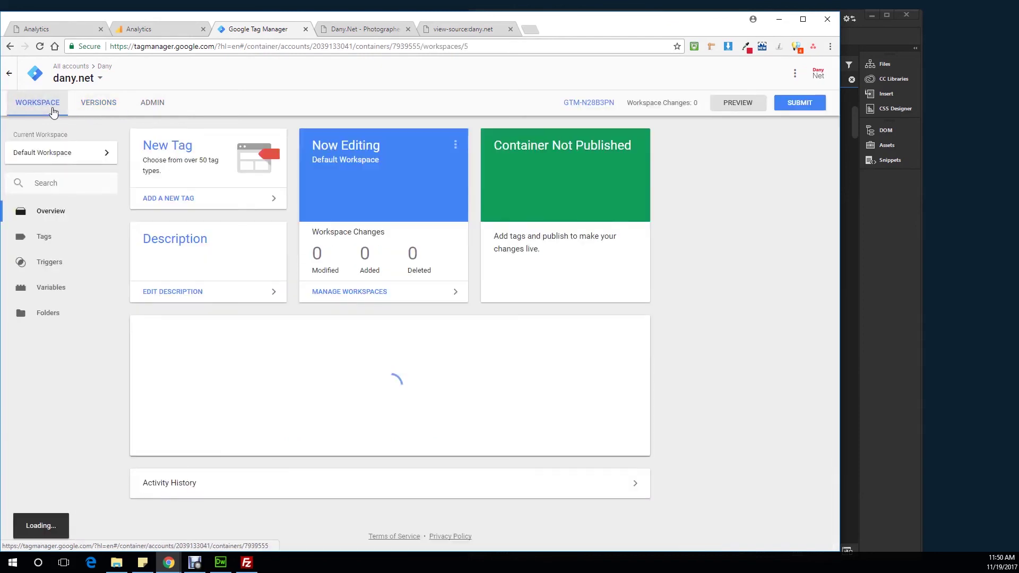
click(738, 103)
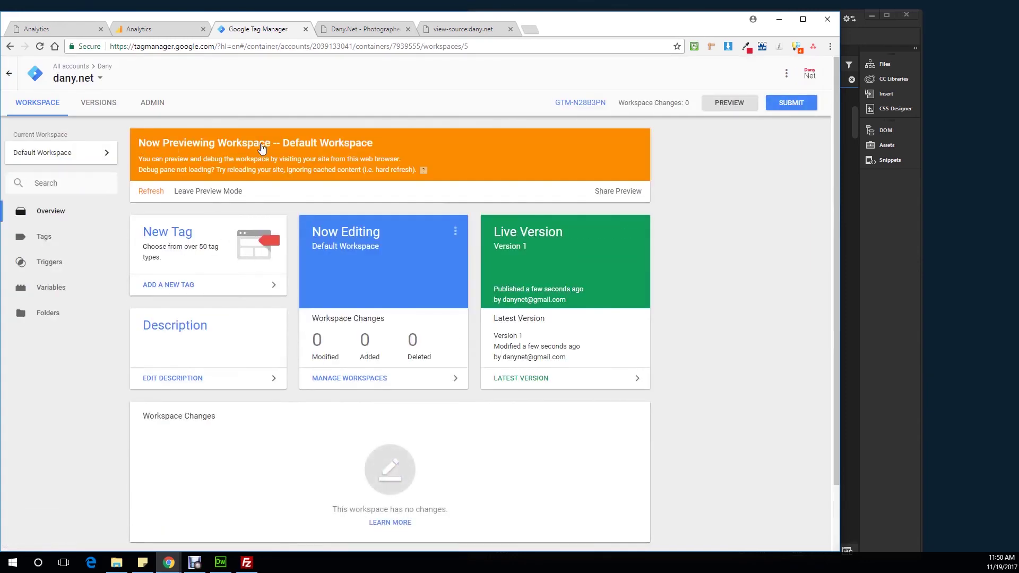
- Reload dany.net so the preview loads, then show the Analytics notifications panel
click(363, 29)
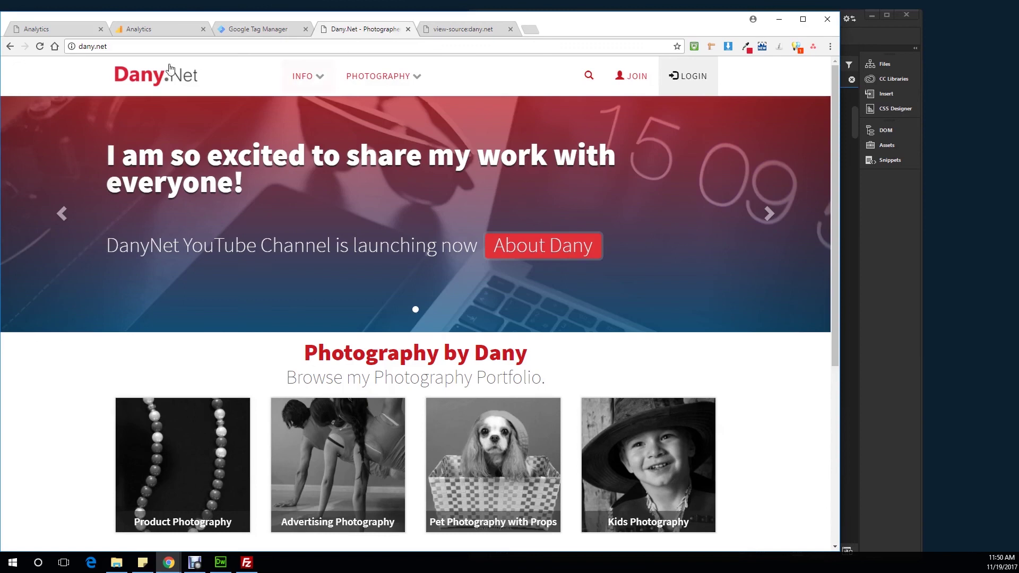
click(40, 46)
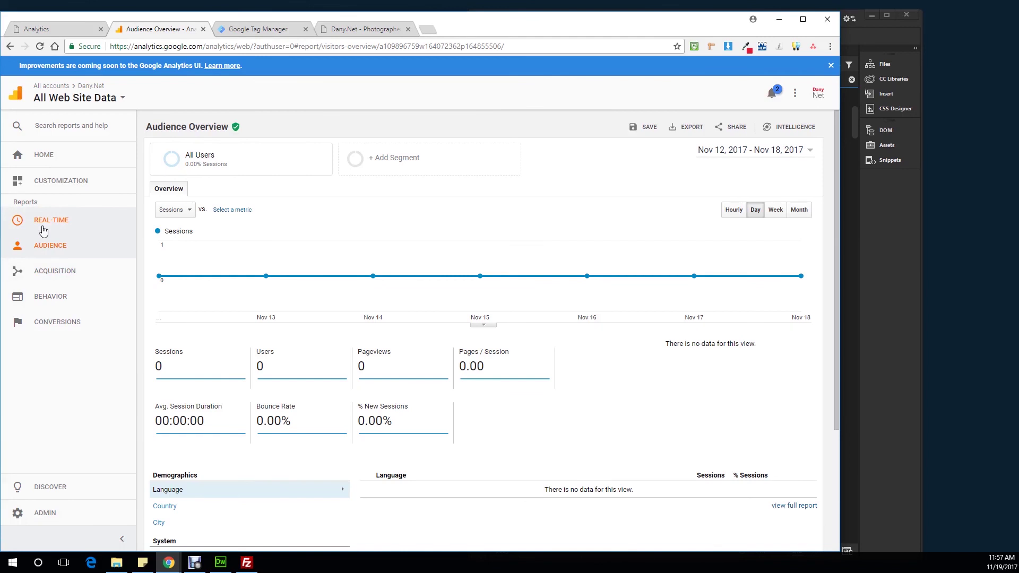
click(770, 96)
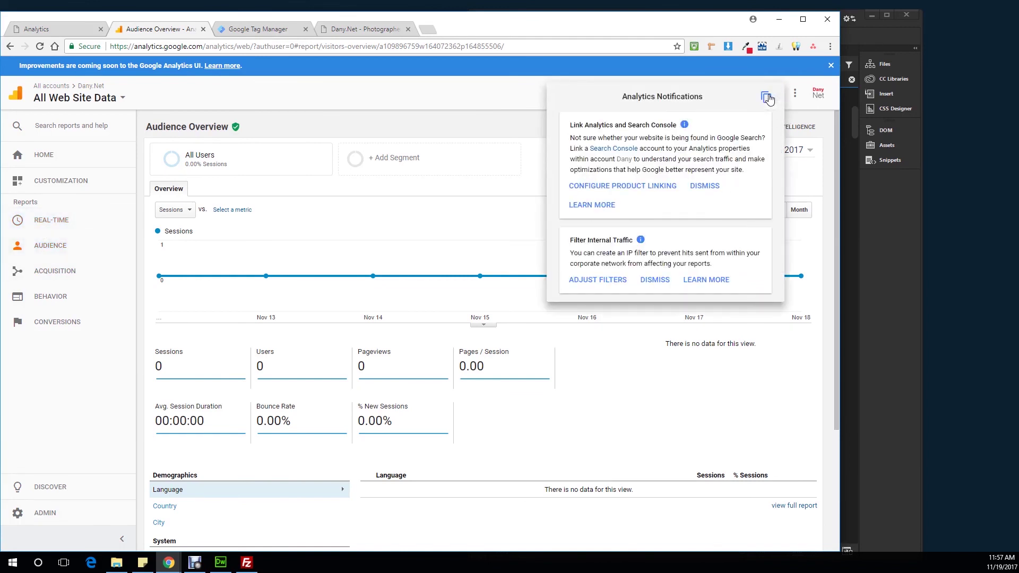